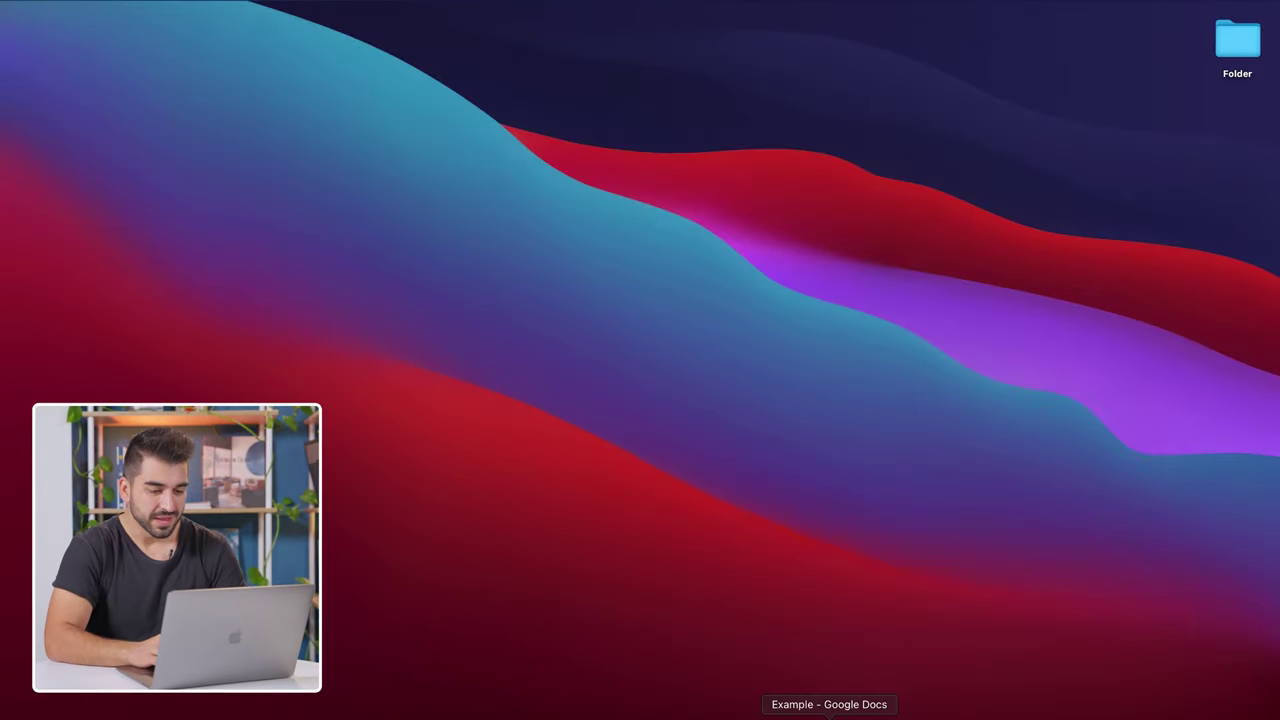
Step: Restore the company profile document, zoom it to 125%, and select the six basic-information bullets
left_click(829, 714)
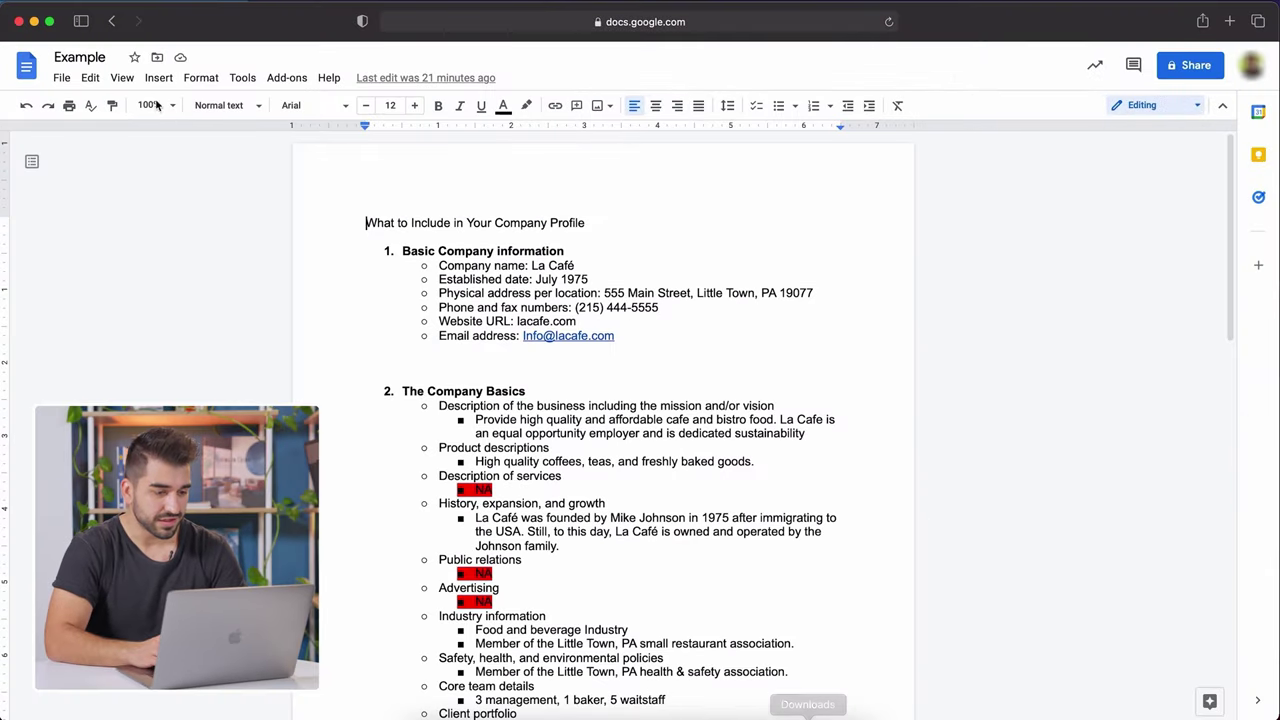
left_click(150, 105)
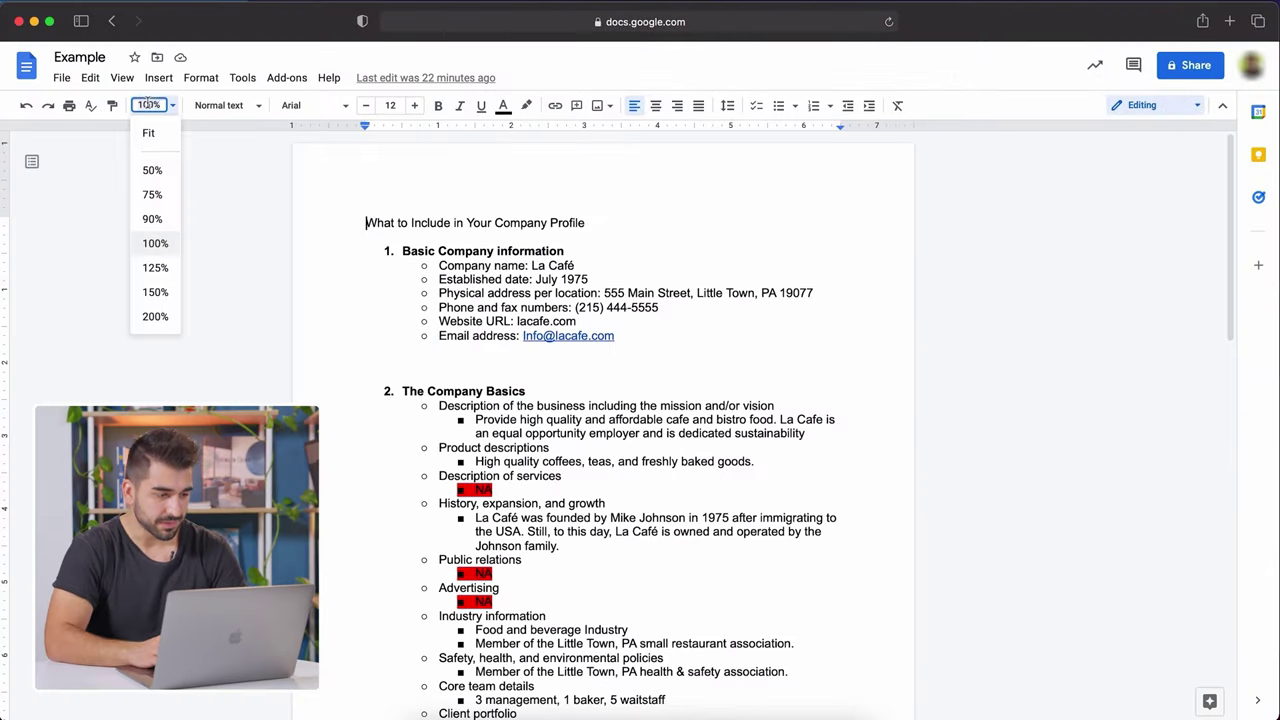
left_click(155, 268)
left_click_drag(396, 297, 652, 393)
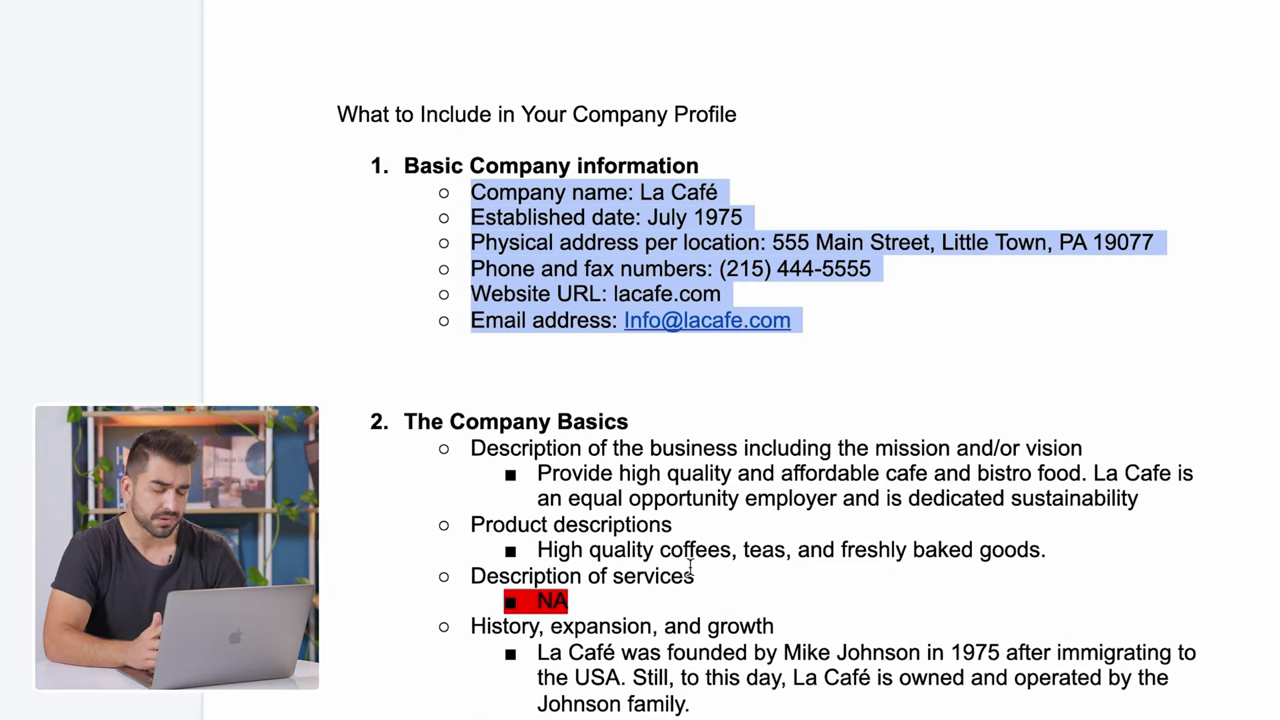
Step: Select and review the Company Basics section, then clear the highlight from the NA Advertising entry
left_click(399, 410)
scroll(399, 410, "down", 5)
scroll(399, 410, "up", 1)
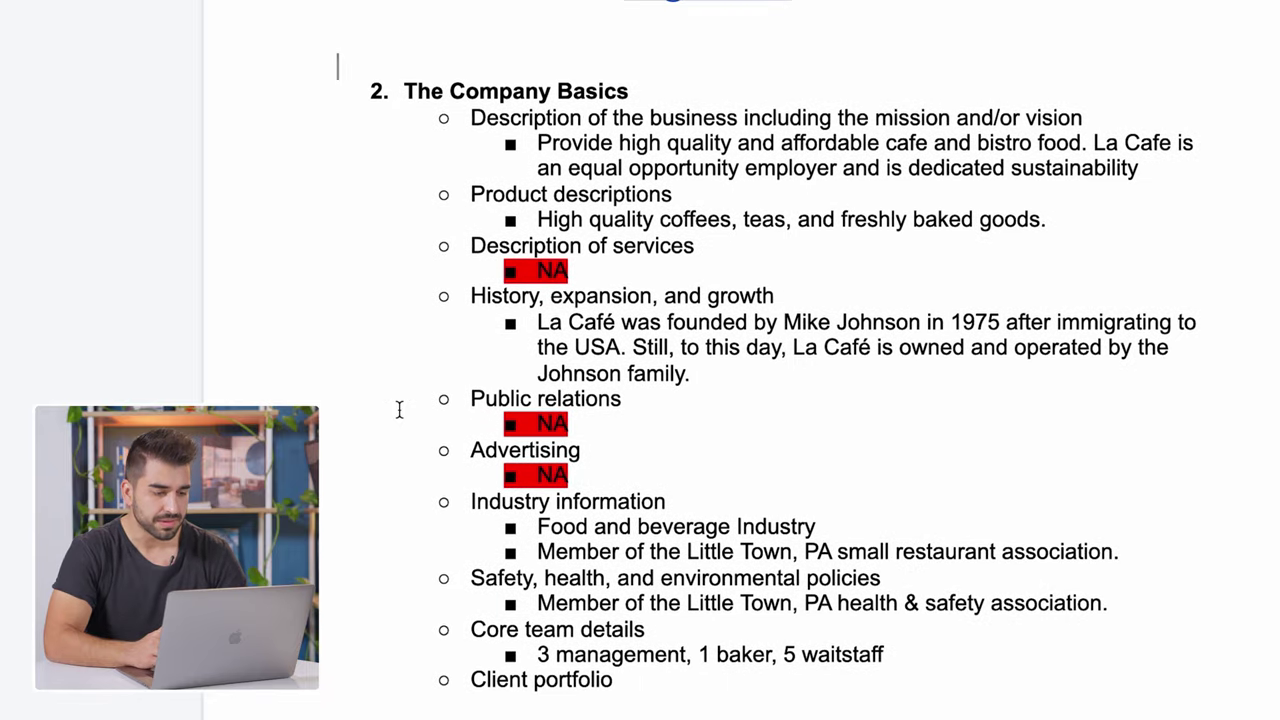
left_click_drag(406, 90, 805, 685)
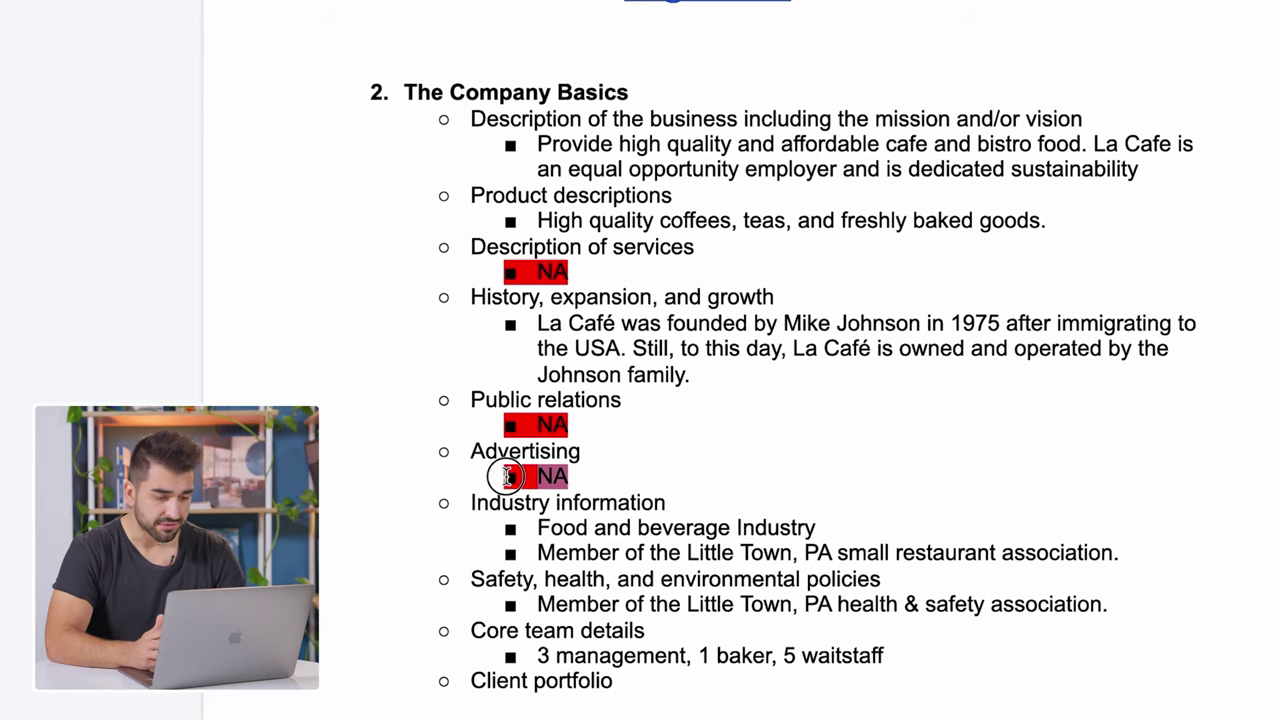
left_click(633, 486)
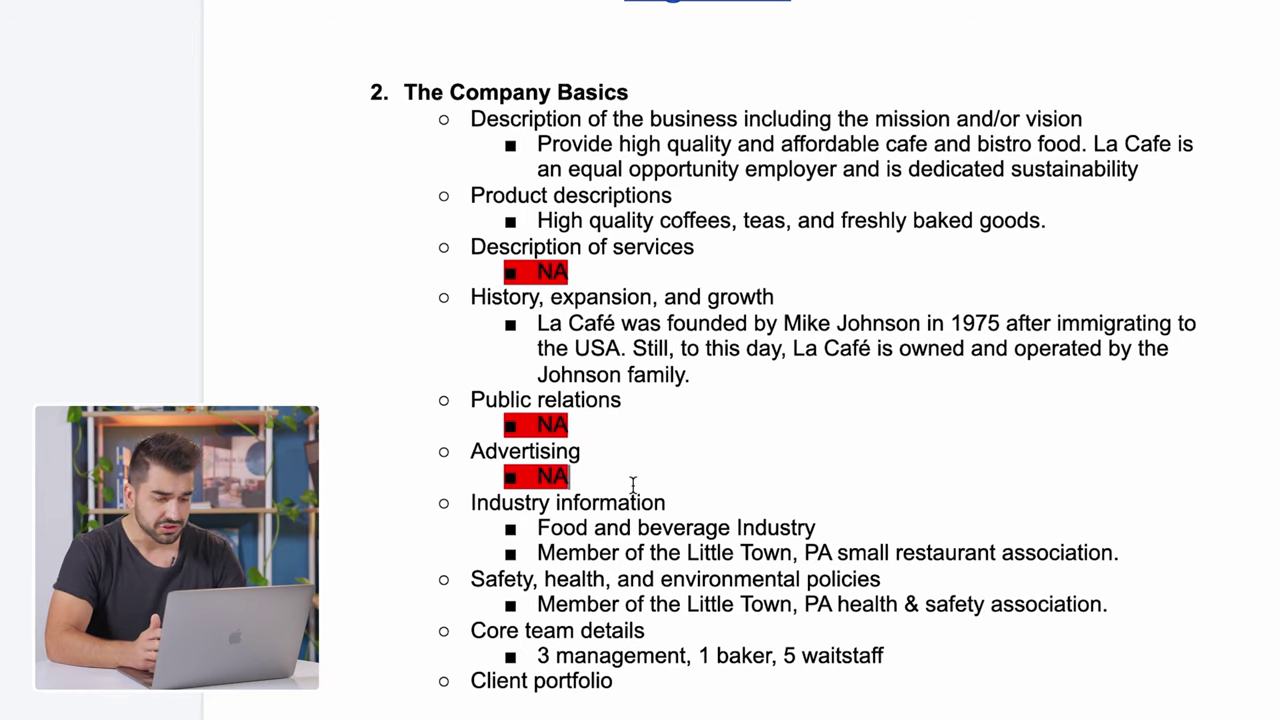
scroll(633, 486, "down", 10)
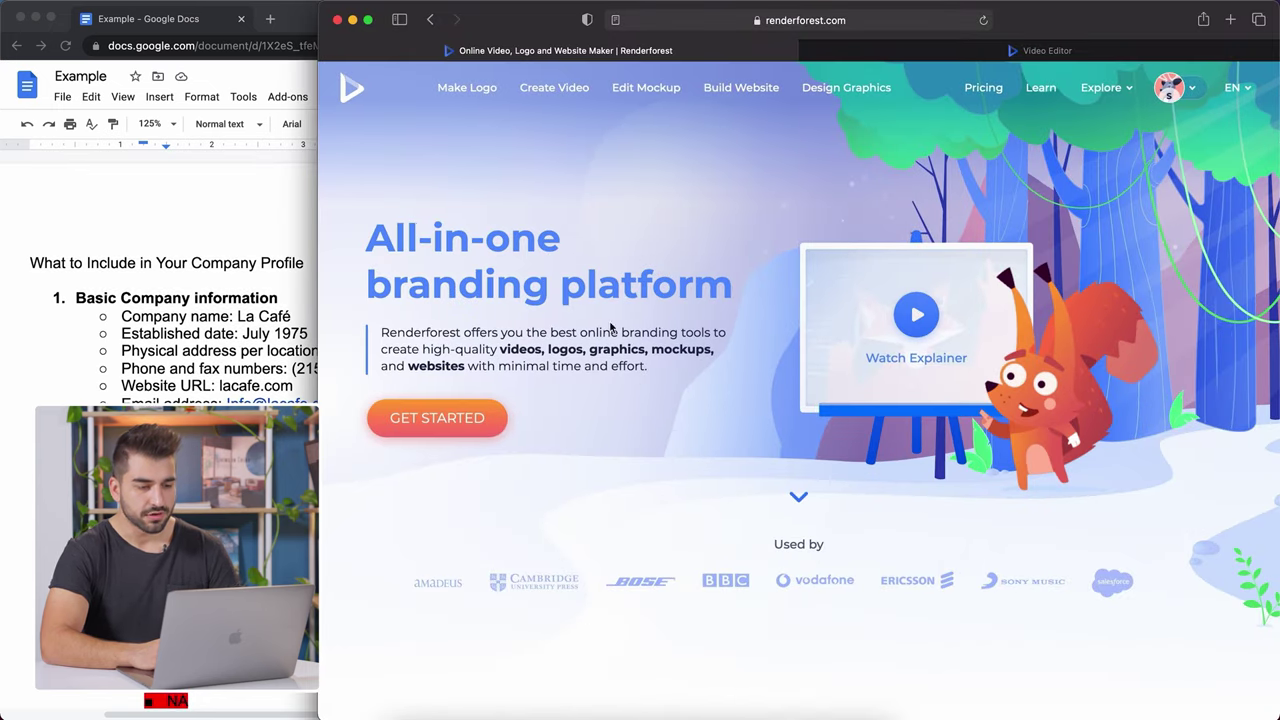
Step: List the Product or Service Promotion animation templates sorted newest first
left_click(547, 92)
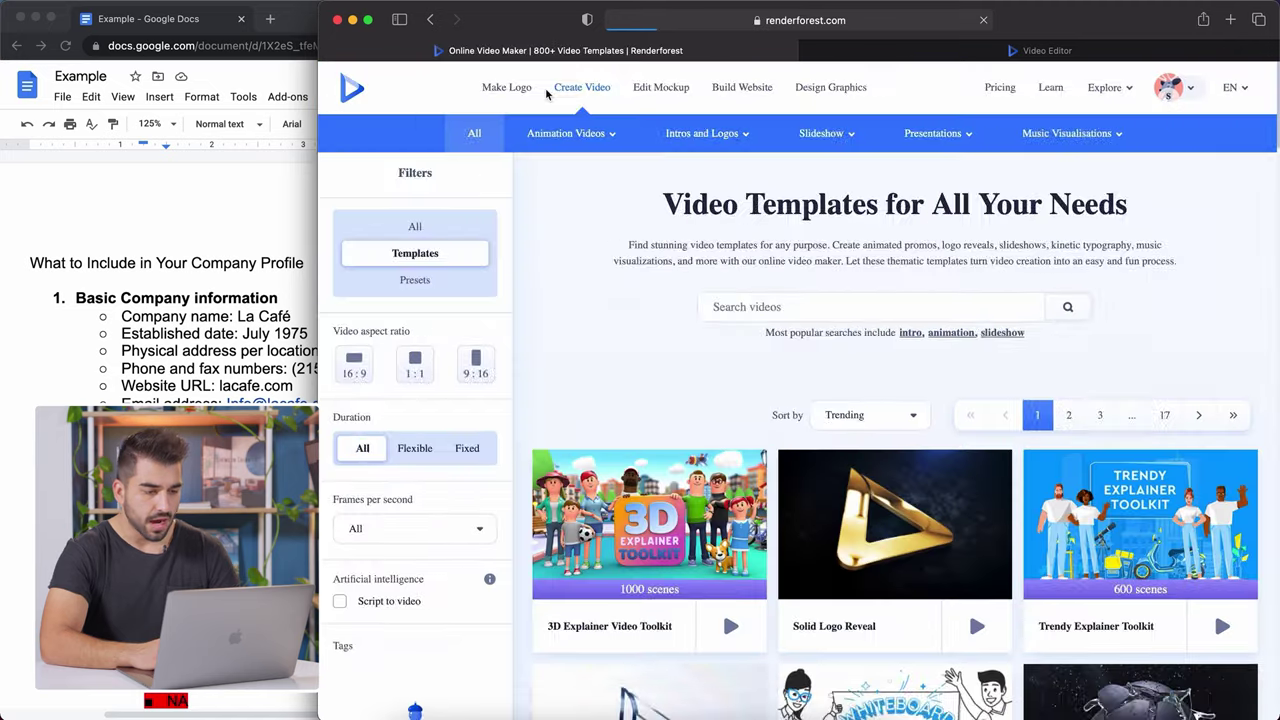
left_click(533, 133)
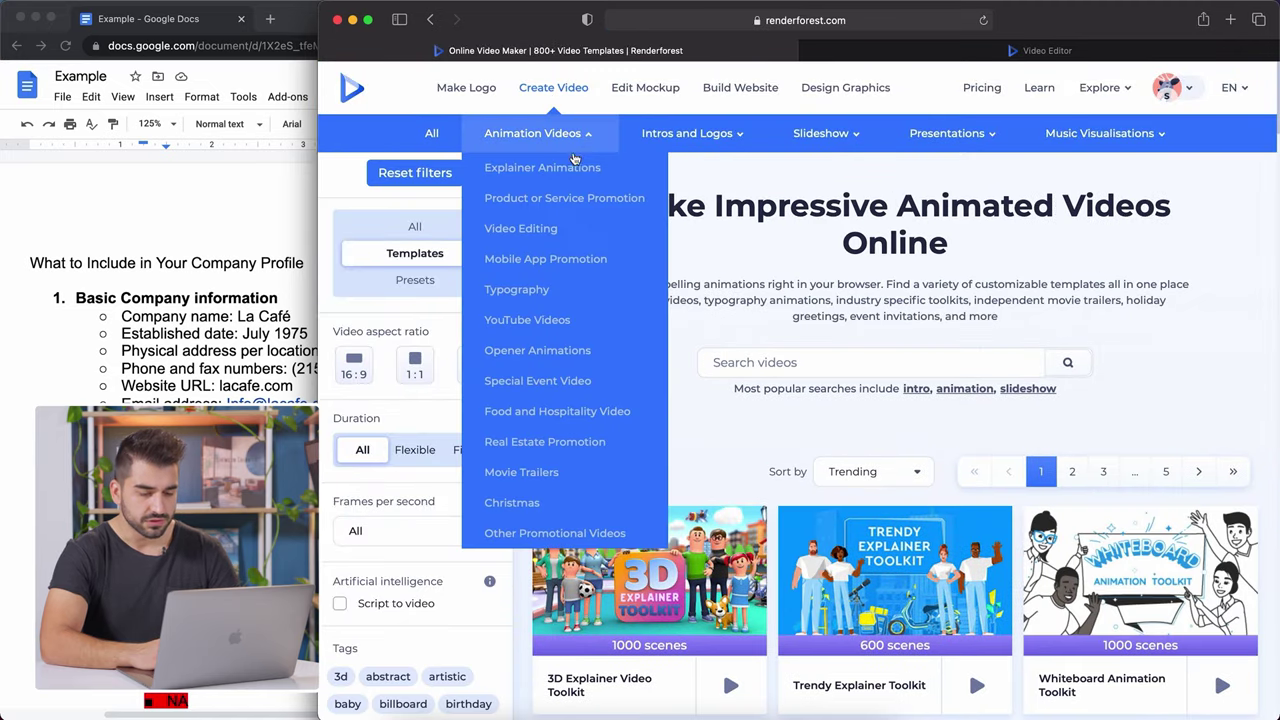
left_click(565, 199)
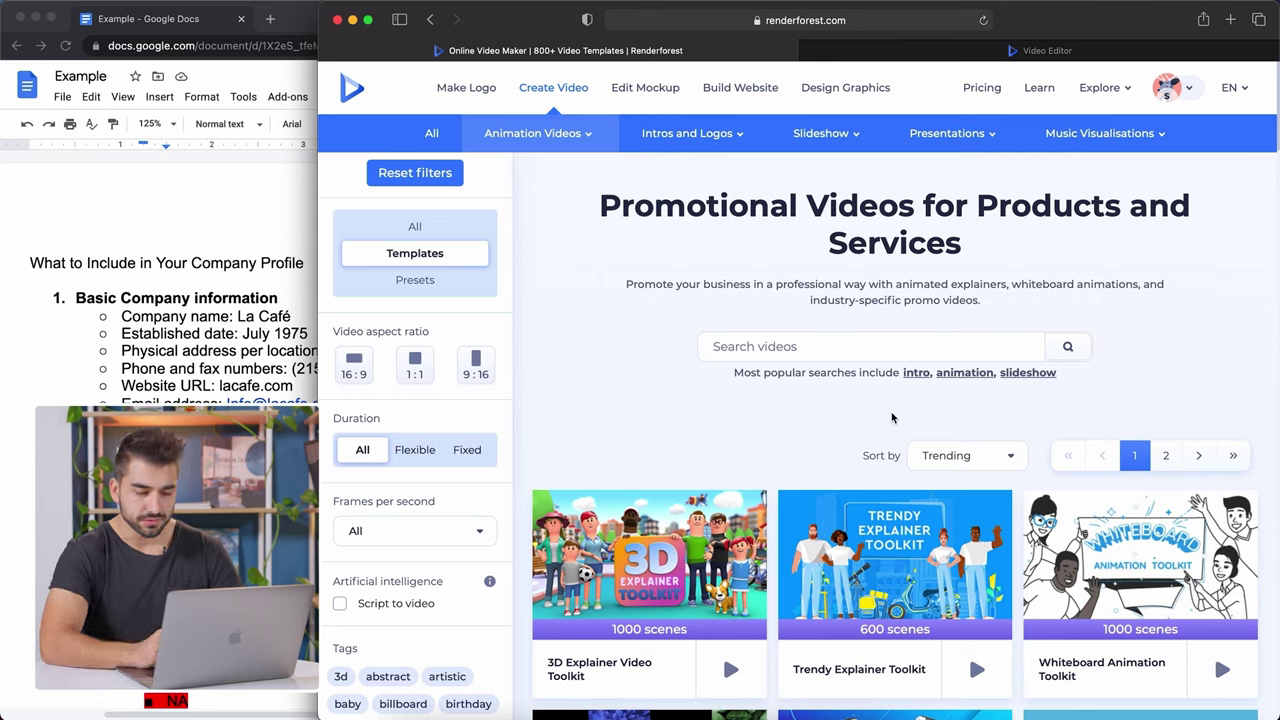
left_click(1007, 458)
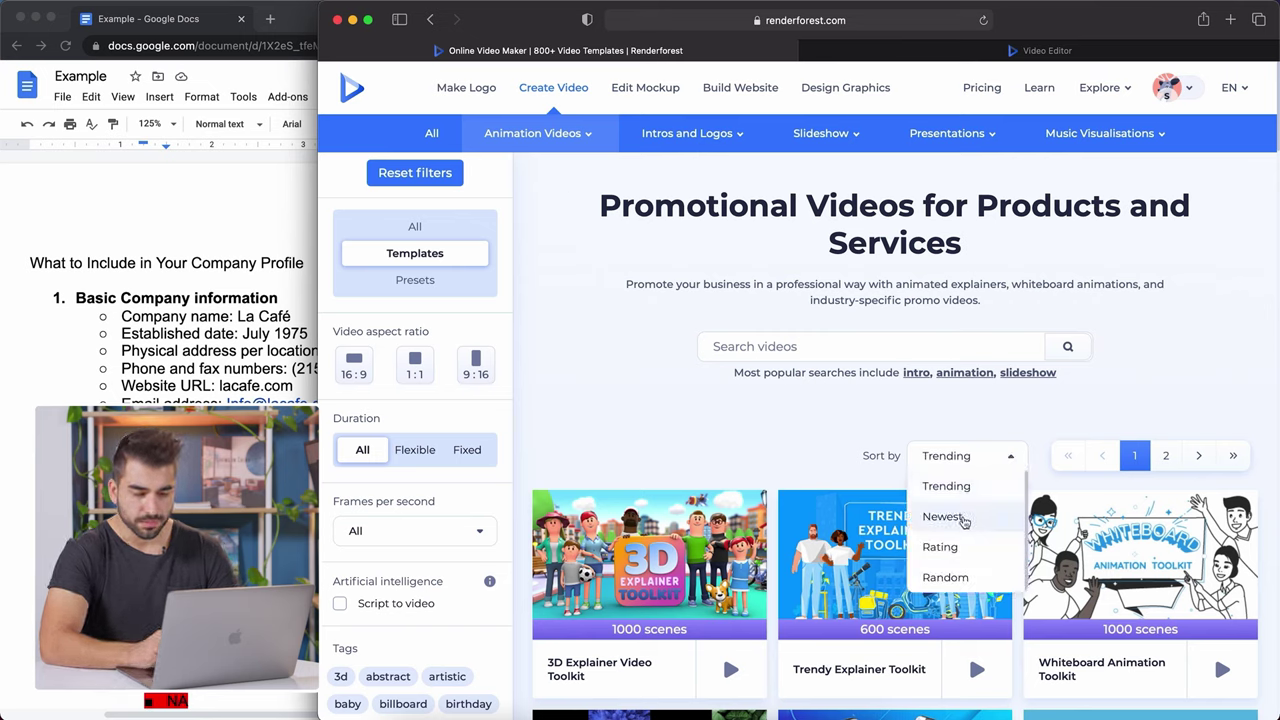
left_click(962, 518)
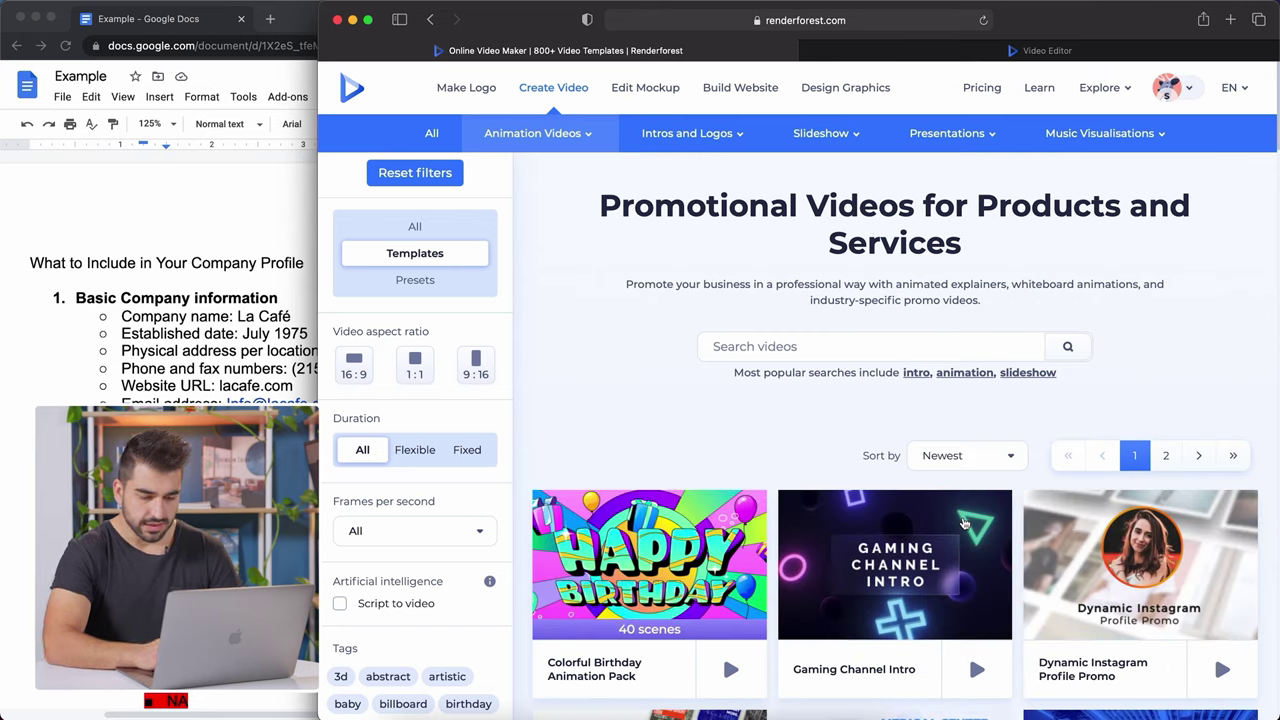
Step: Scroll through the templates and open Color Craze Typography
scroll(964, 523, "down", 2)
scroll(963, 523, "down", 10)
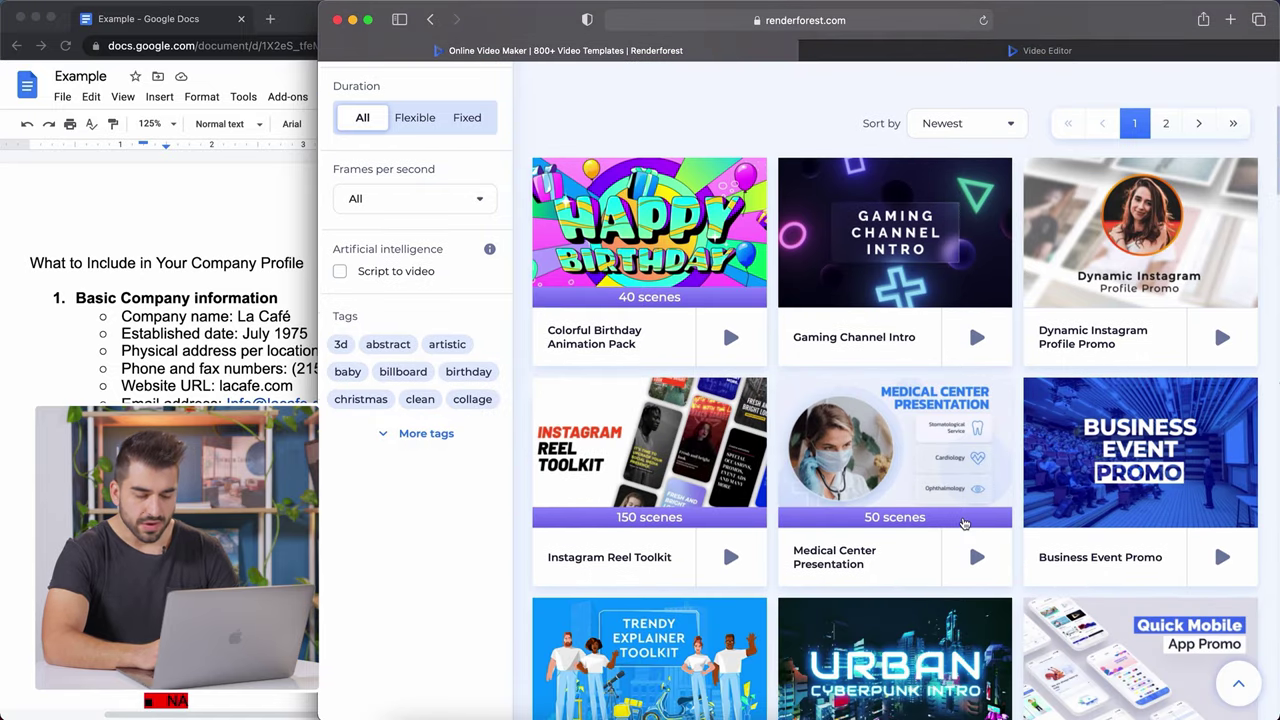
scroll(964, 523, "down", 9)
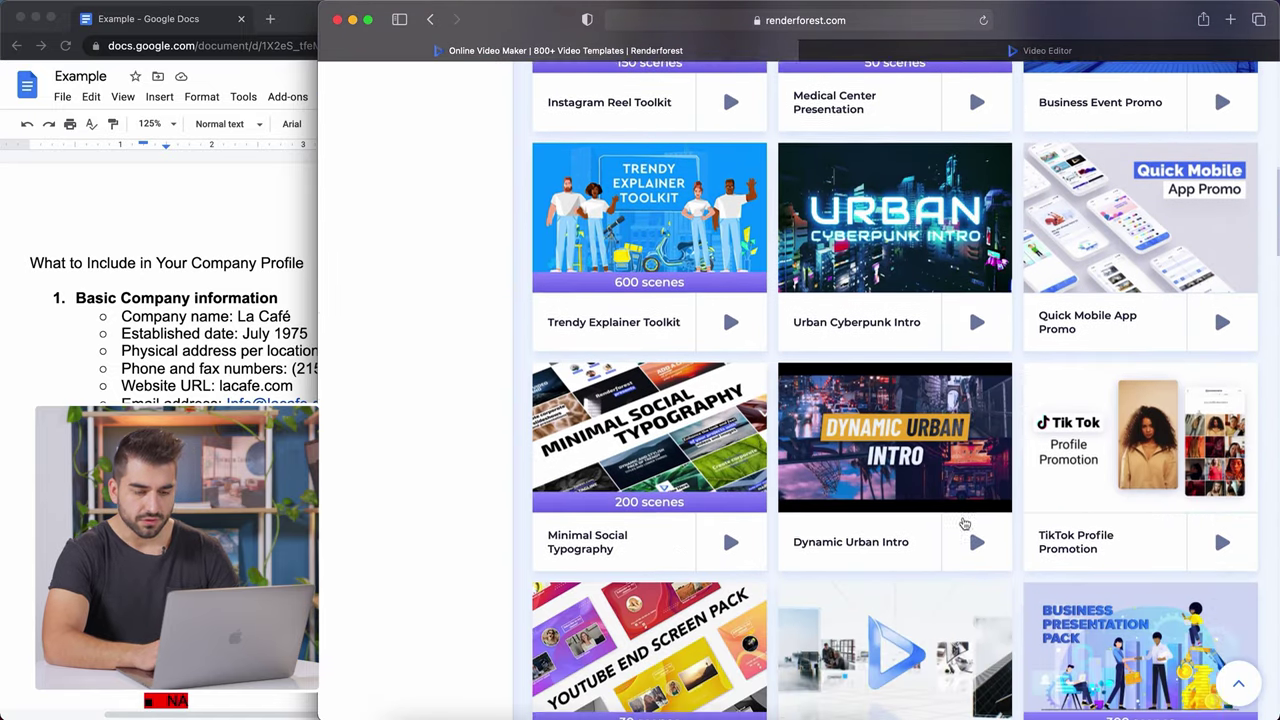
scroll(964, 523, "down", 4)
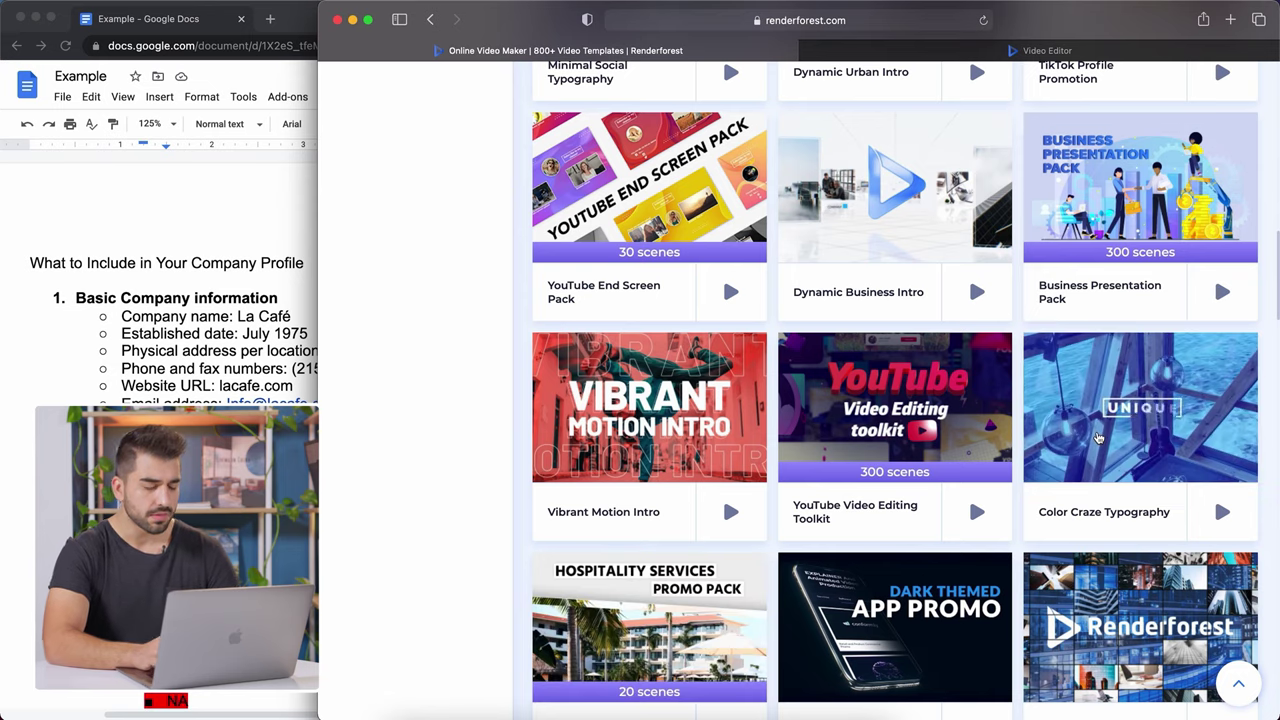
left_click(1104, 513)
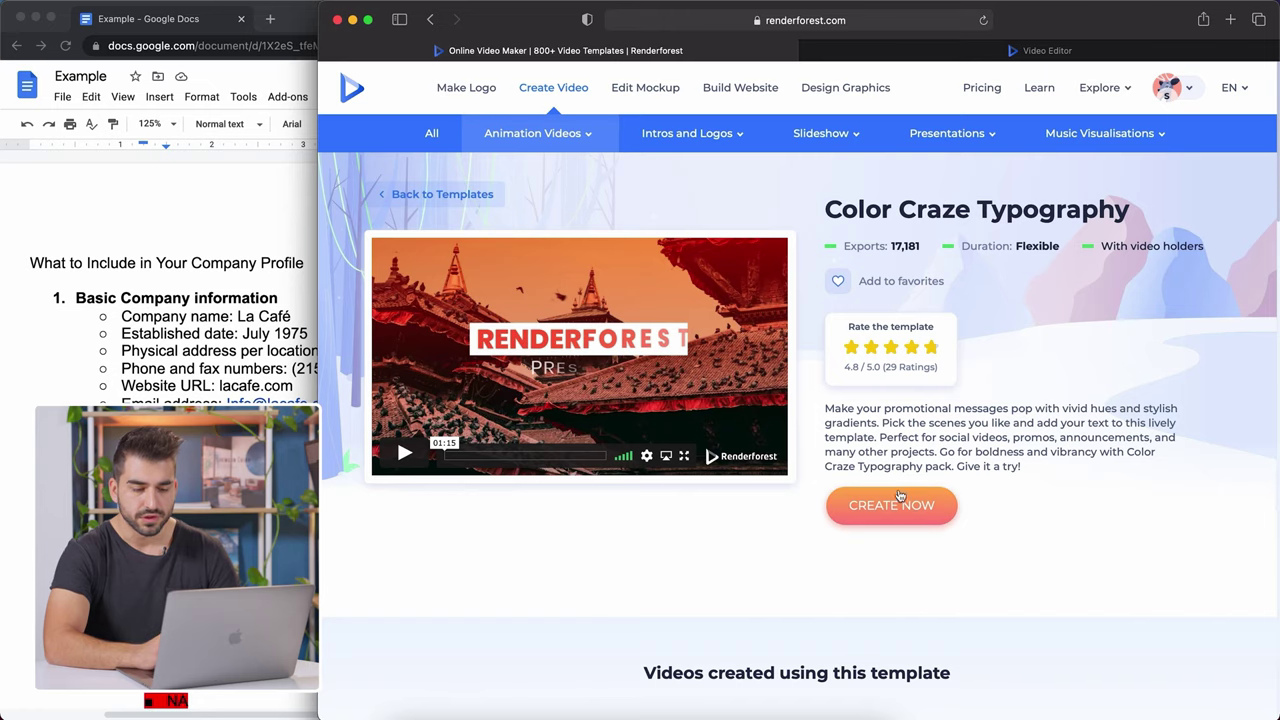
Step: Start the Color Craze Typography project and check the first scene's 'La Café' against the profile's company name
left_click(885, 520)
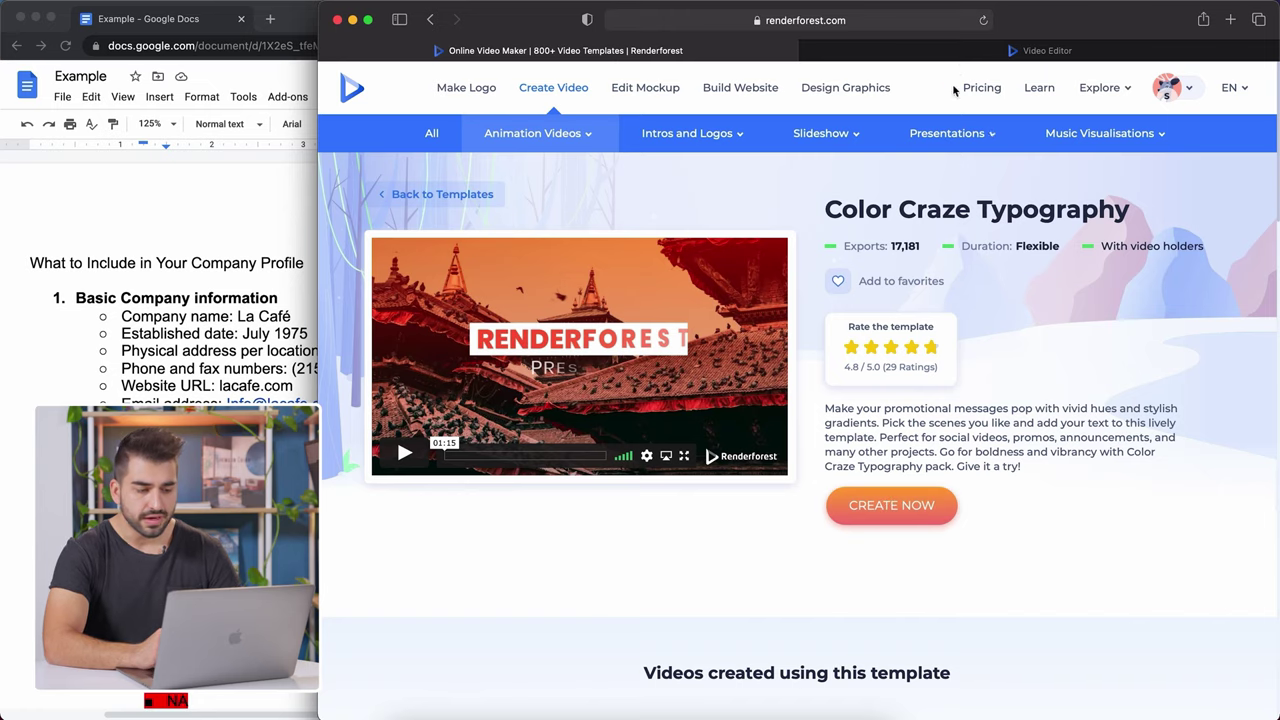
left_click(960, 55)
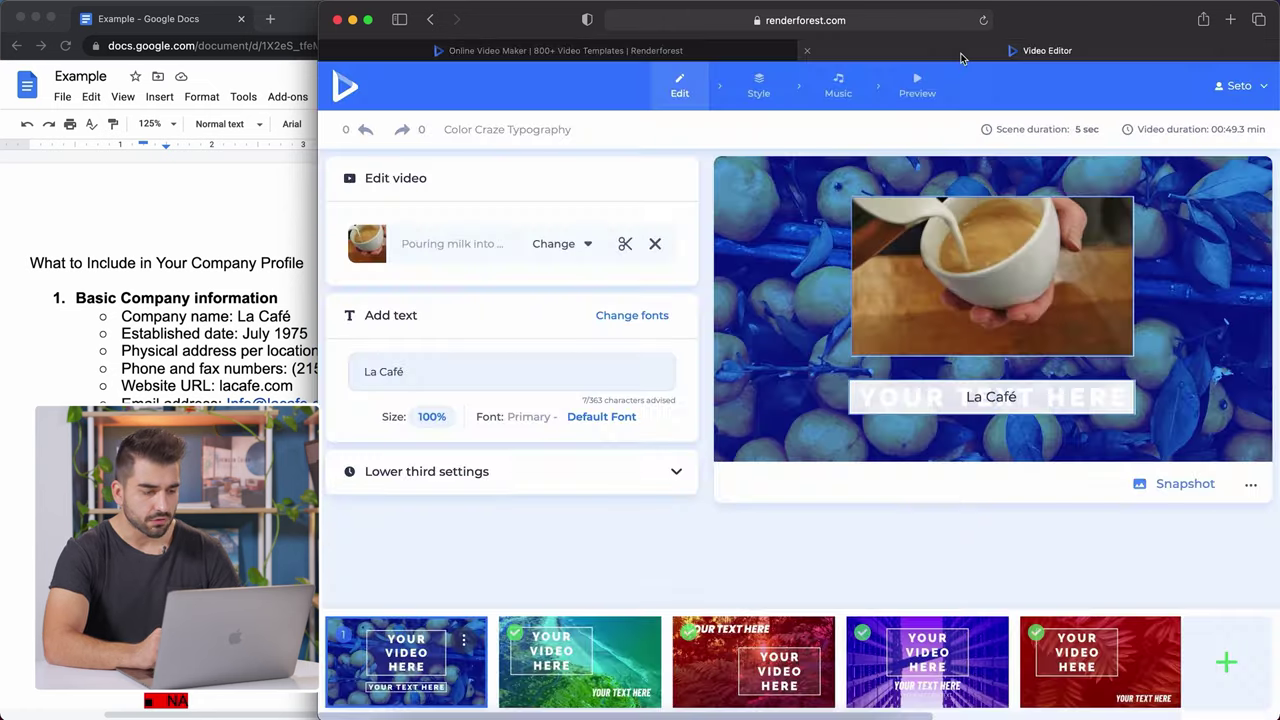
left_click(193, 223)
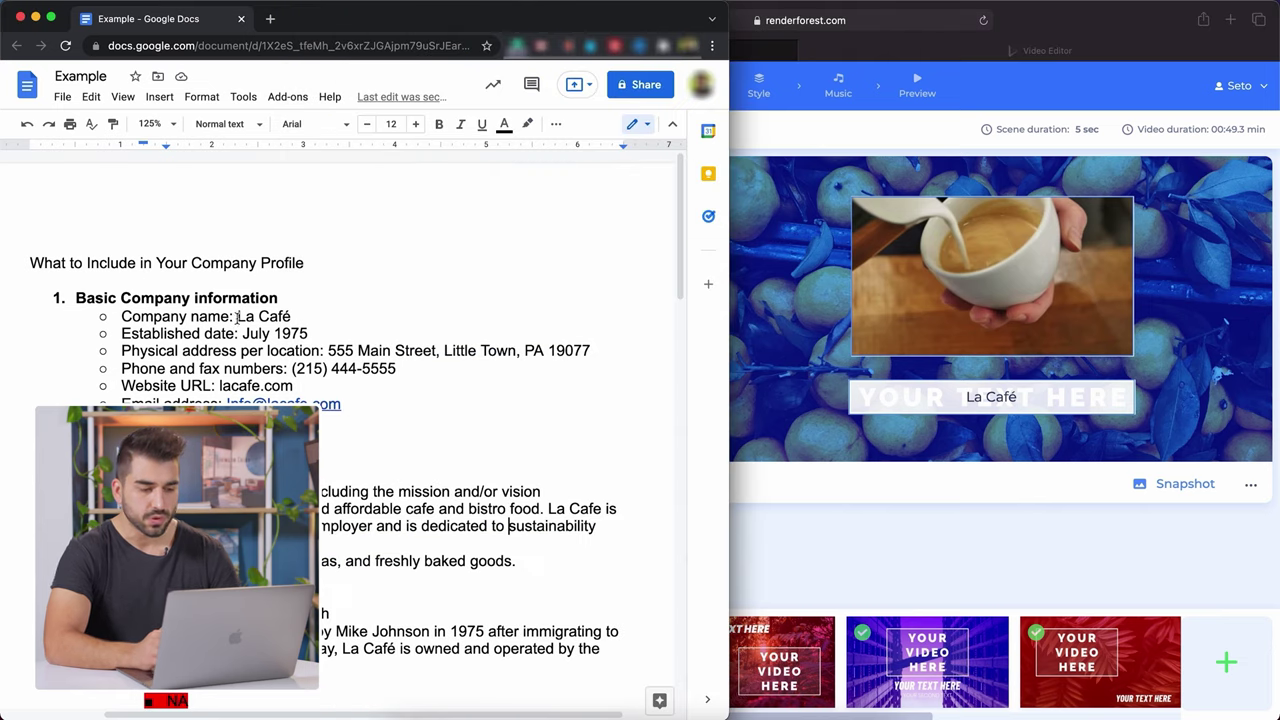
left_click_drag(237, 316, 295, 317)
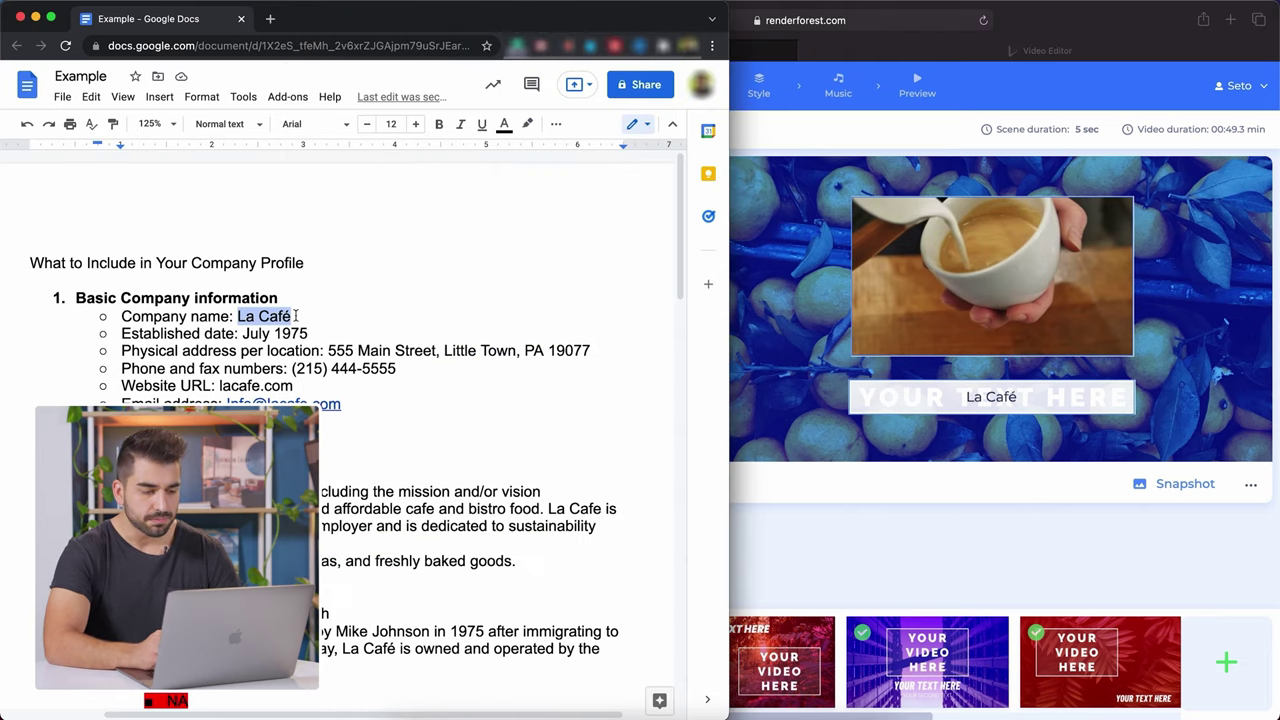
left_click(970, 426)
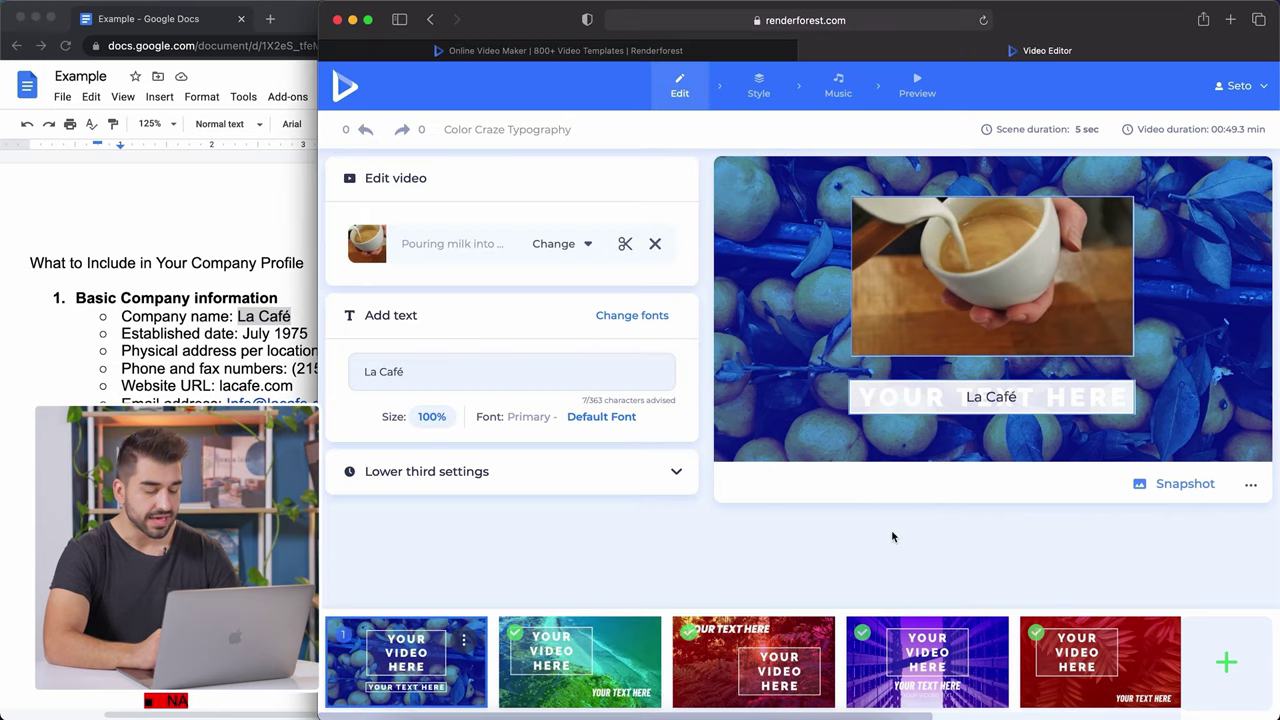
left_click_drag(429, 369, 364, 369)
Step: Replace the first scene's clip with 'Pouring milk into coffee' stock footage found by searching 'cafe'
left_click(912, 287)
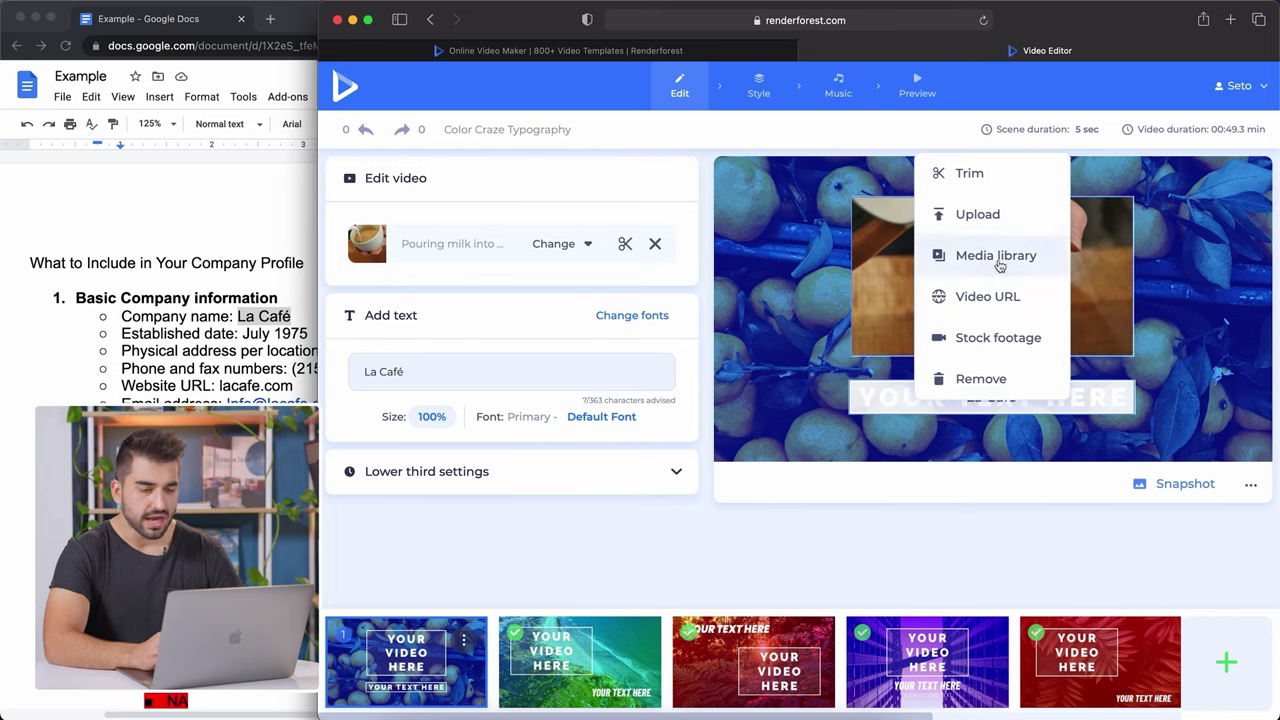
left_click(999, 344)
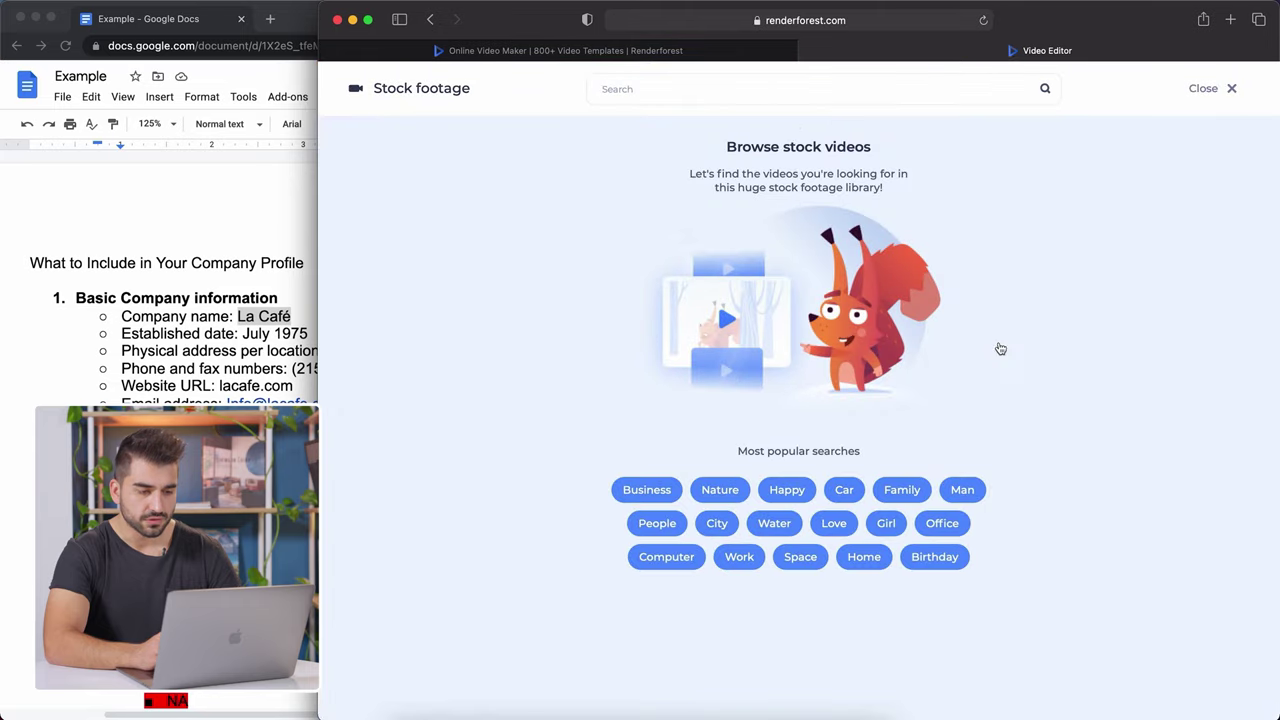
left_click(650, 84)
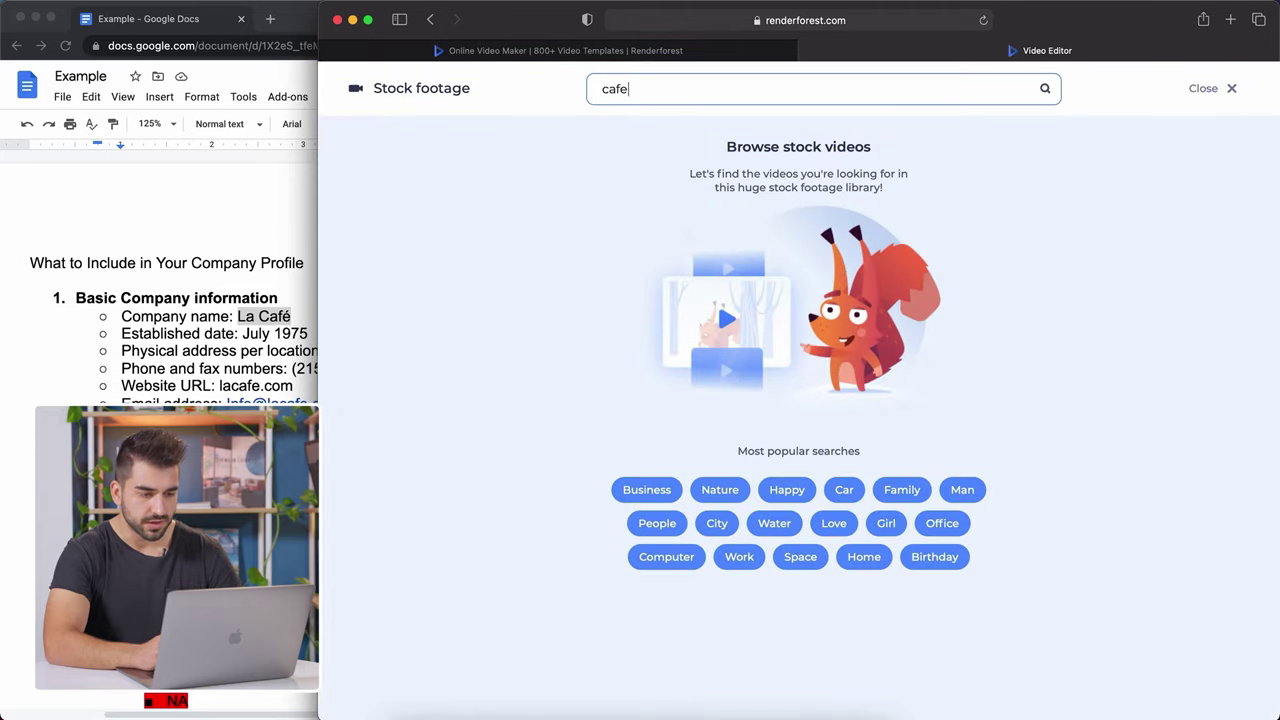
key("Return")
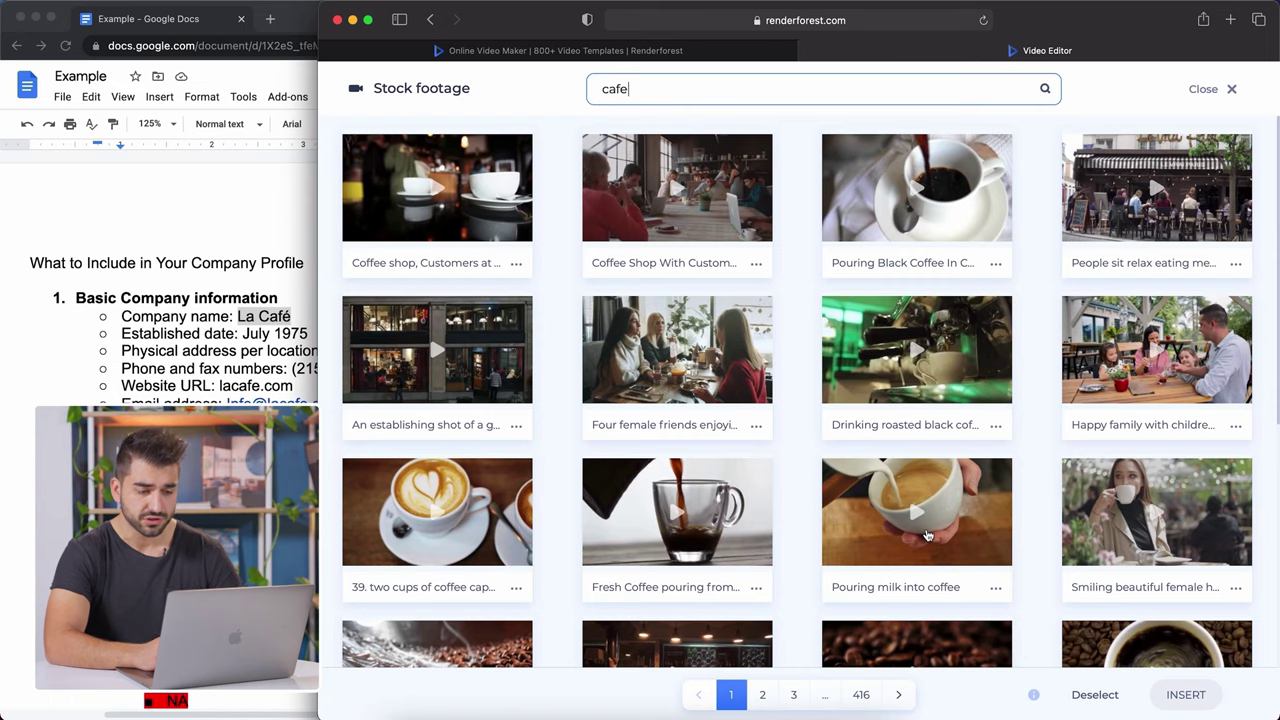
left_click(927, 536)
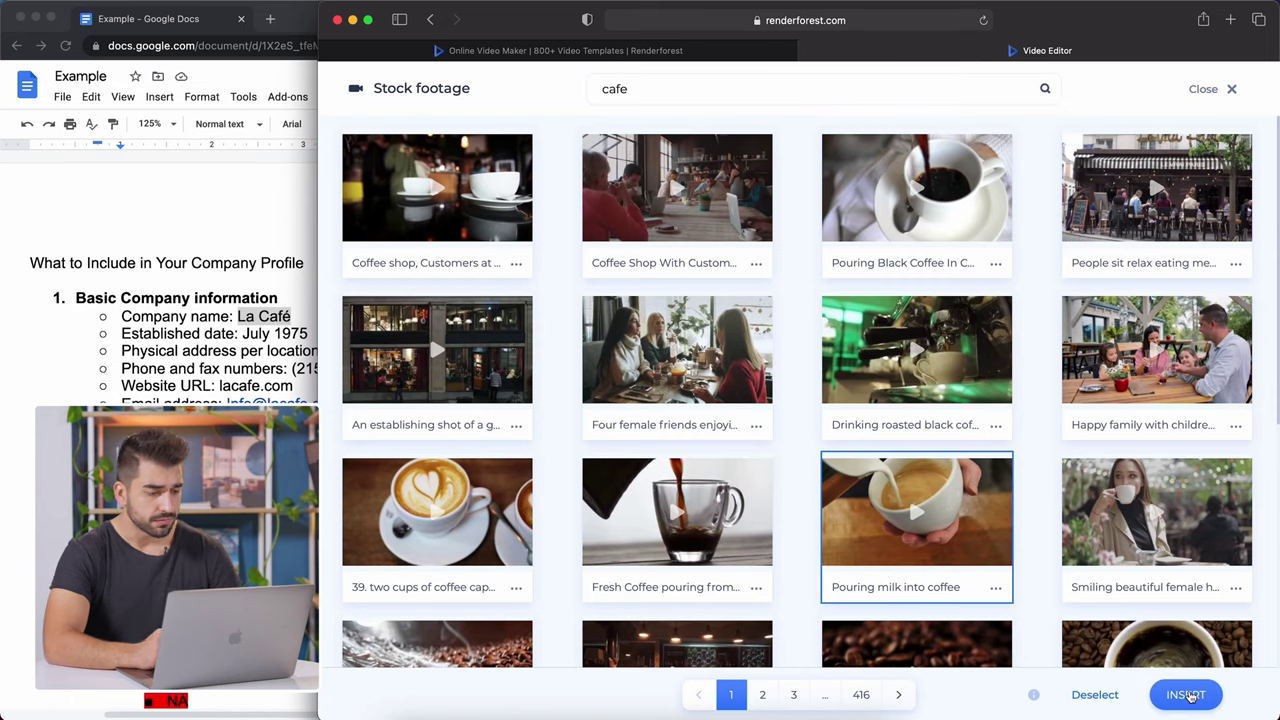
left_click(1188, 695)
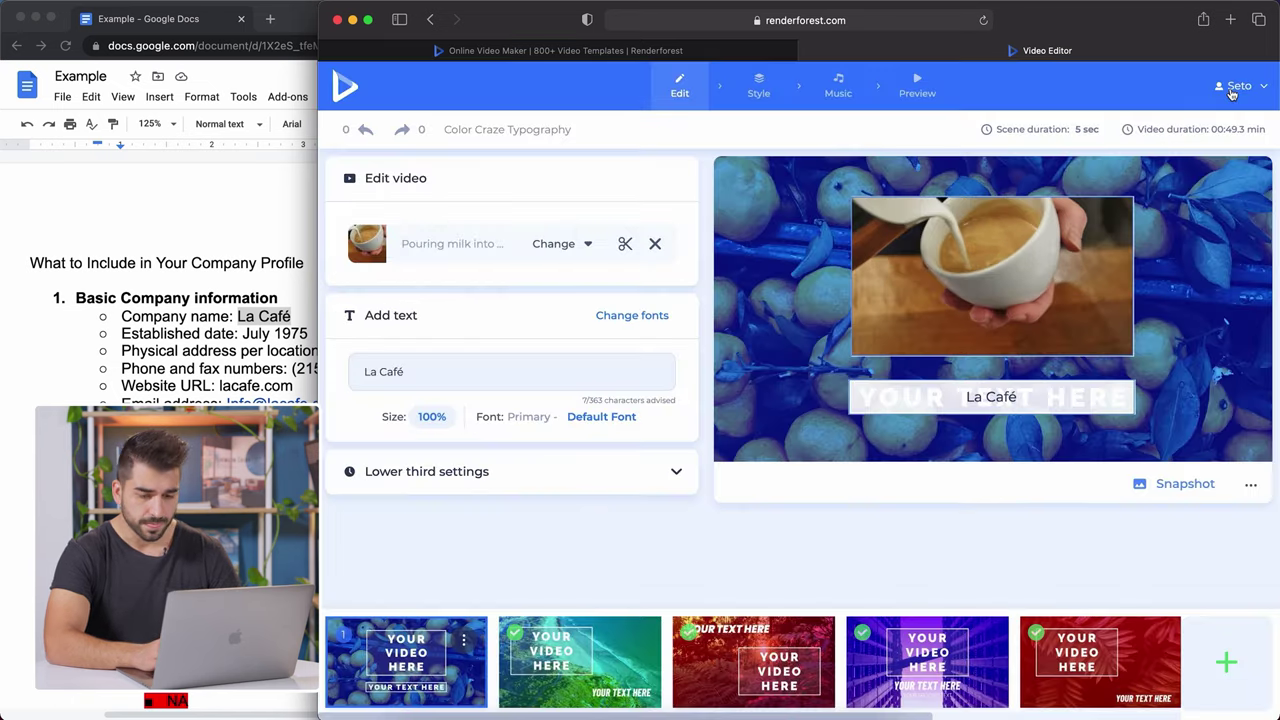
Step: Set the second scene's caption to 'Est. July 1975', copied from the profile's established date
left_click(580, 660)
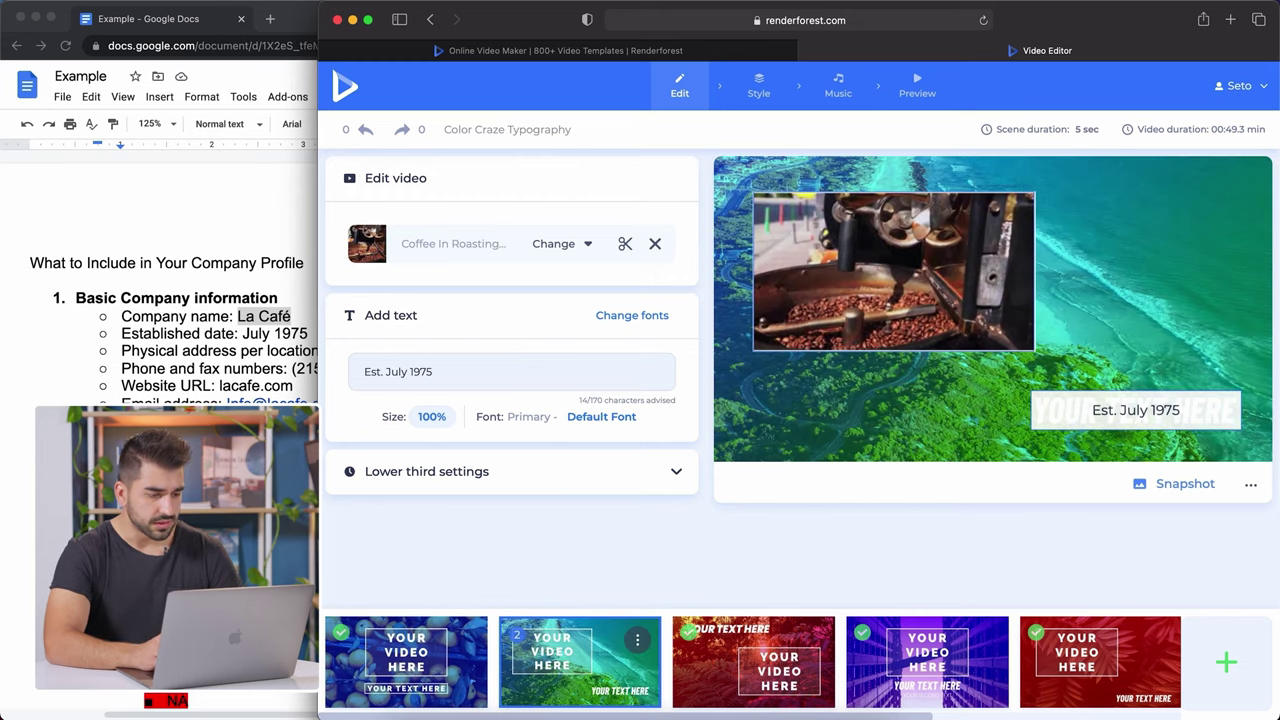
key("super+Tab")
left_click_drag(244, 335, 317, 336)
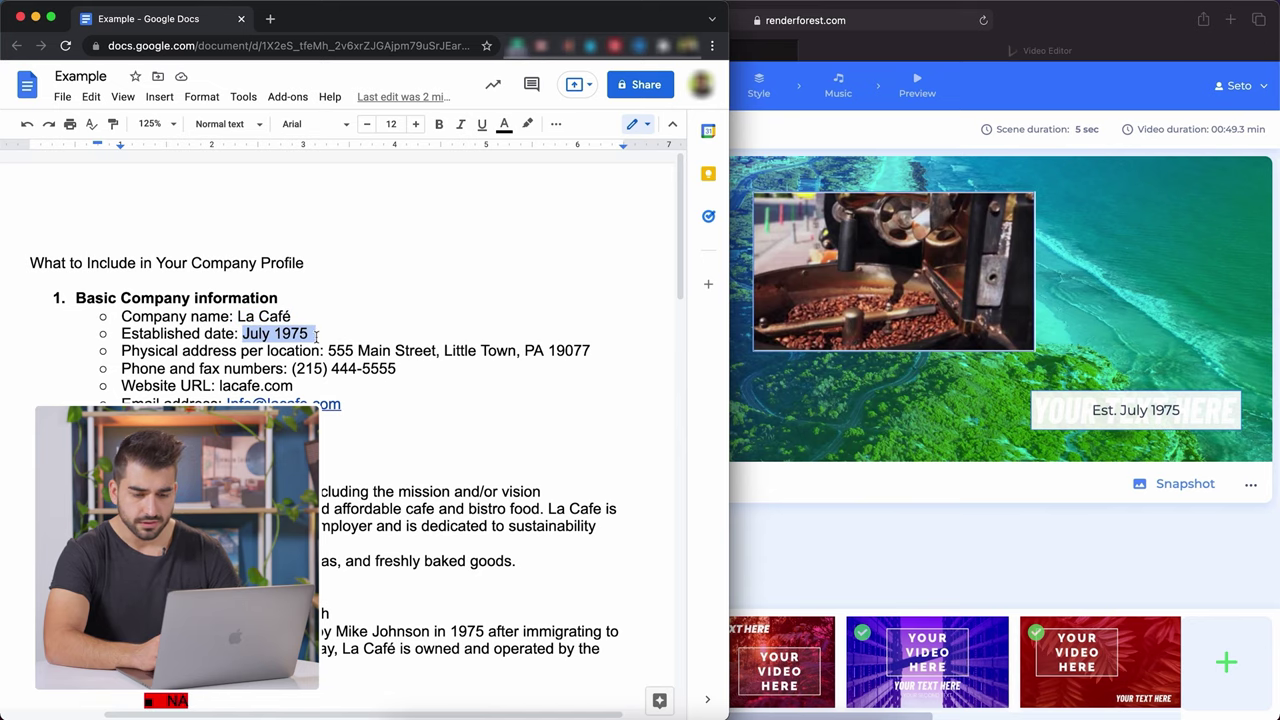
left_click(1143, 430)
left_click(1134, 409)
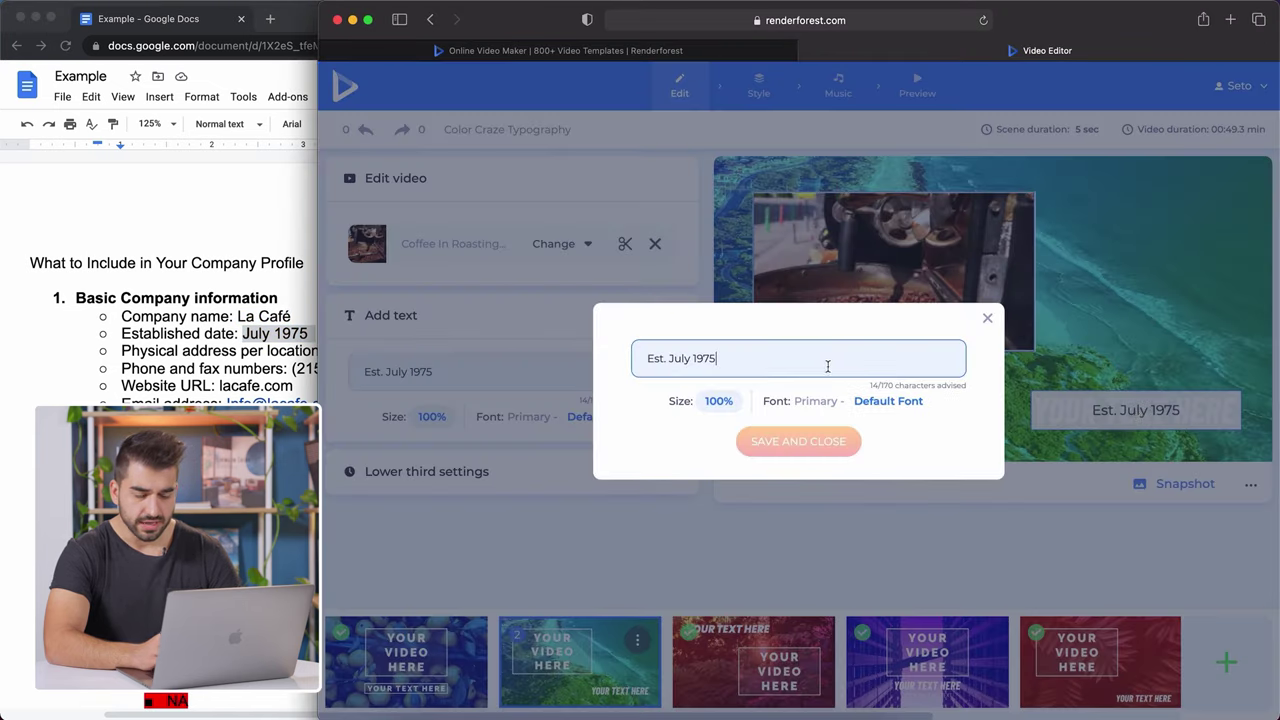
left_click_drag(827, 366, 595, 360)
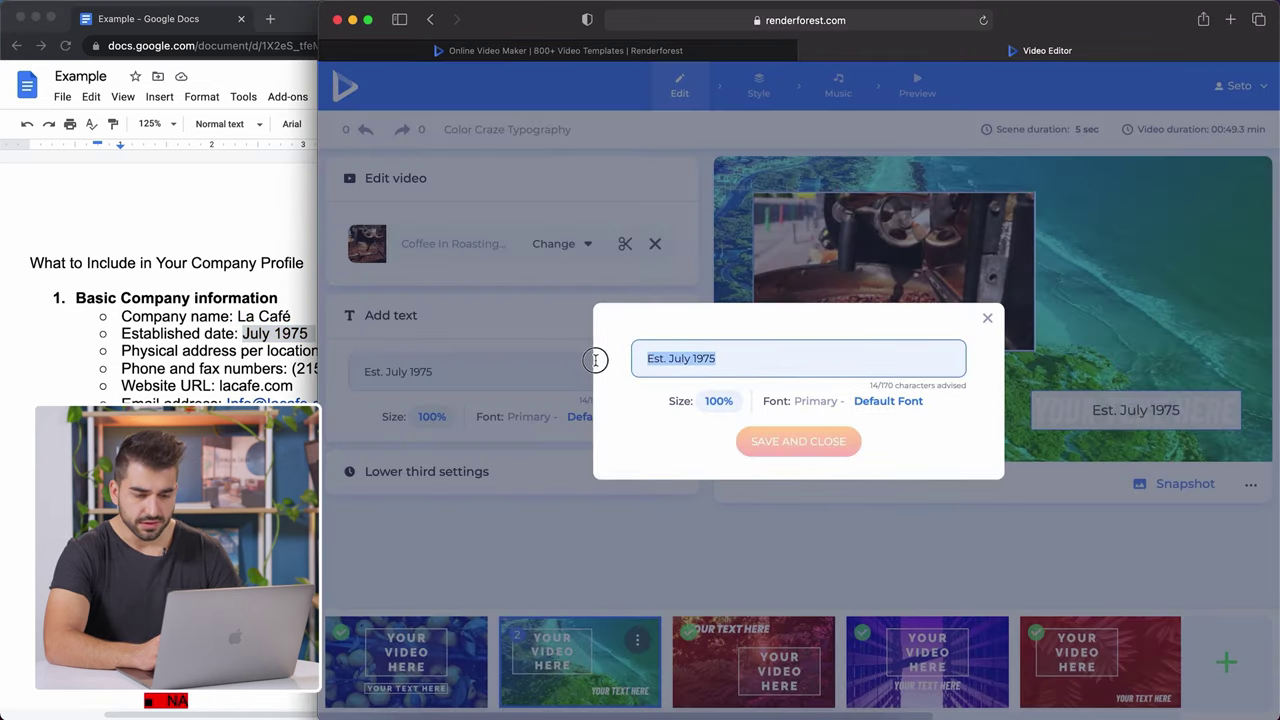
left_click(988, 320)
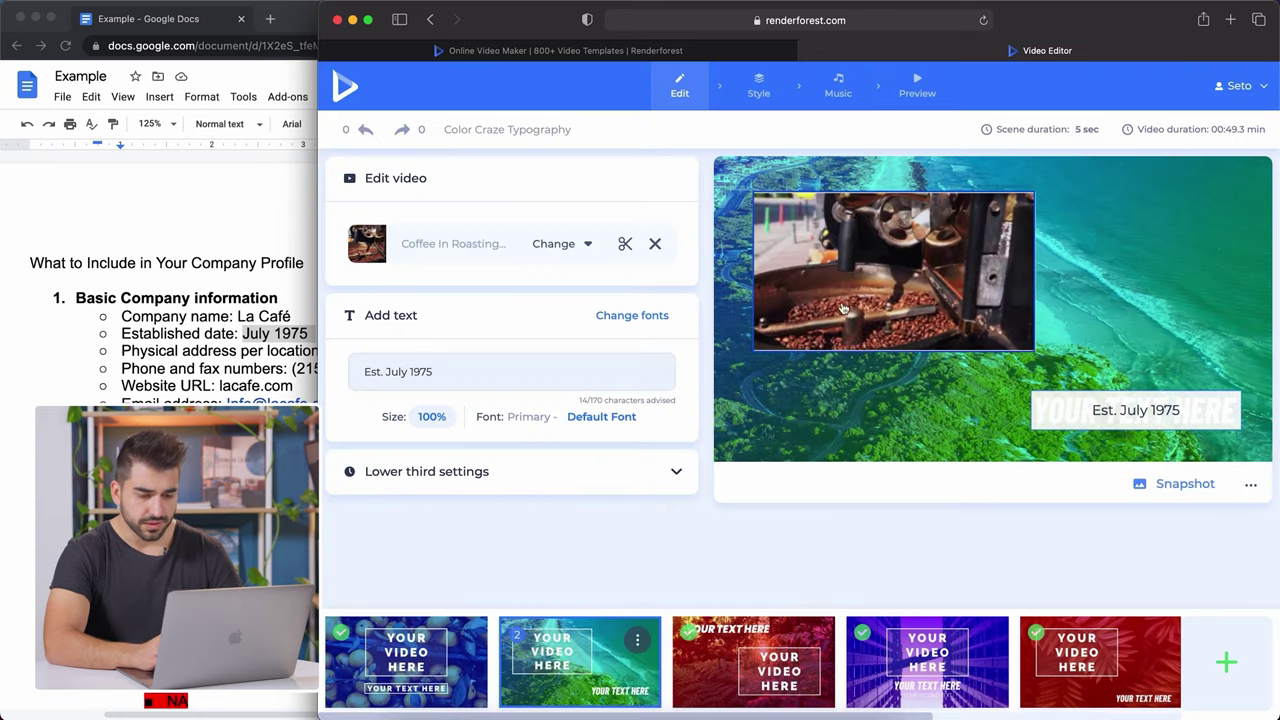
left_click(844, 310)
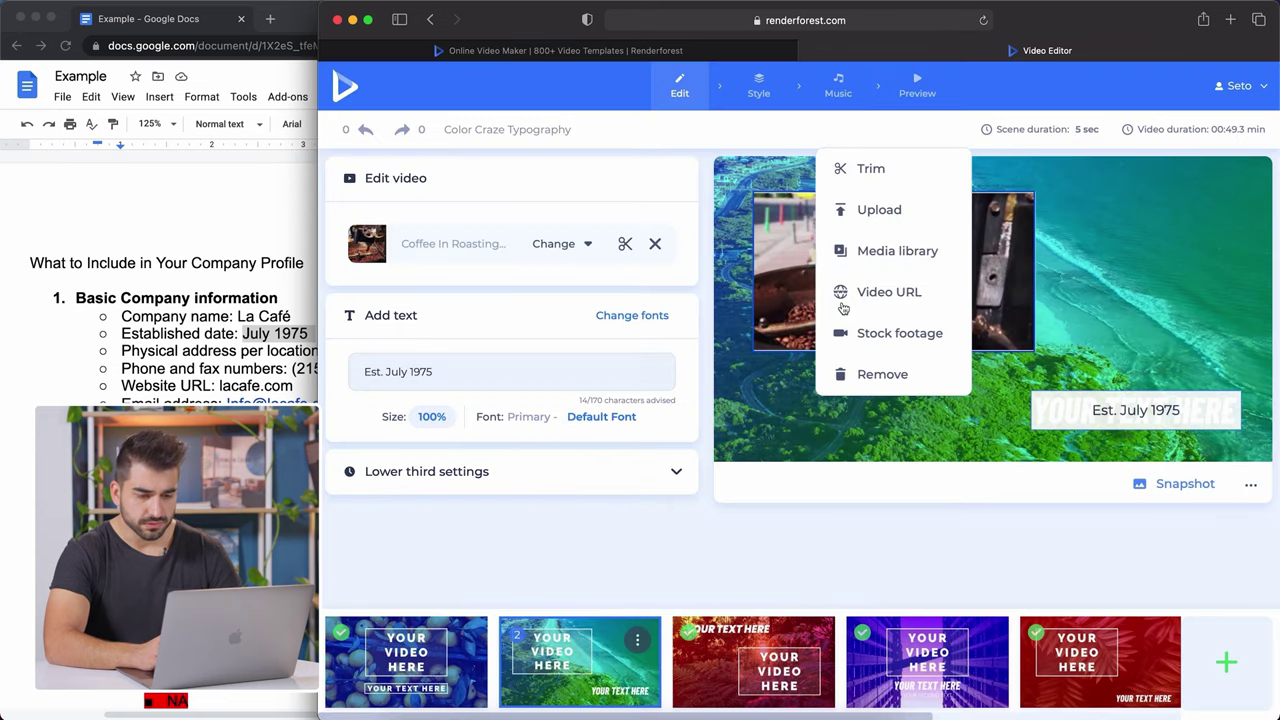
Step: In the awards scene, shorten the lower-third duration using the seconds arrows
left_click(713, 645)
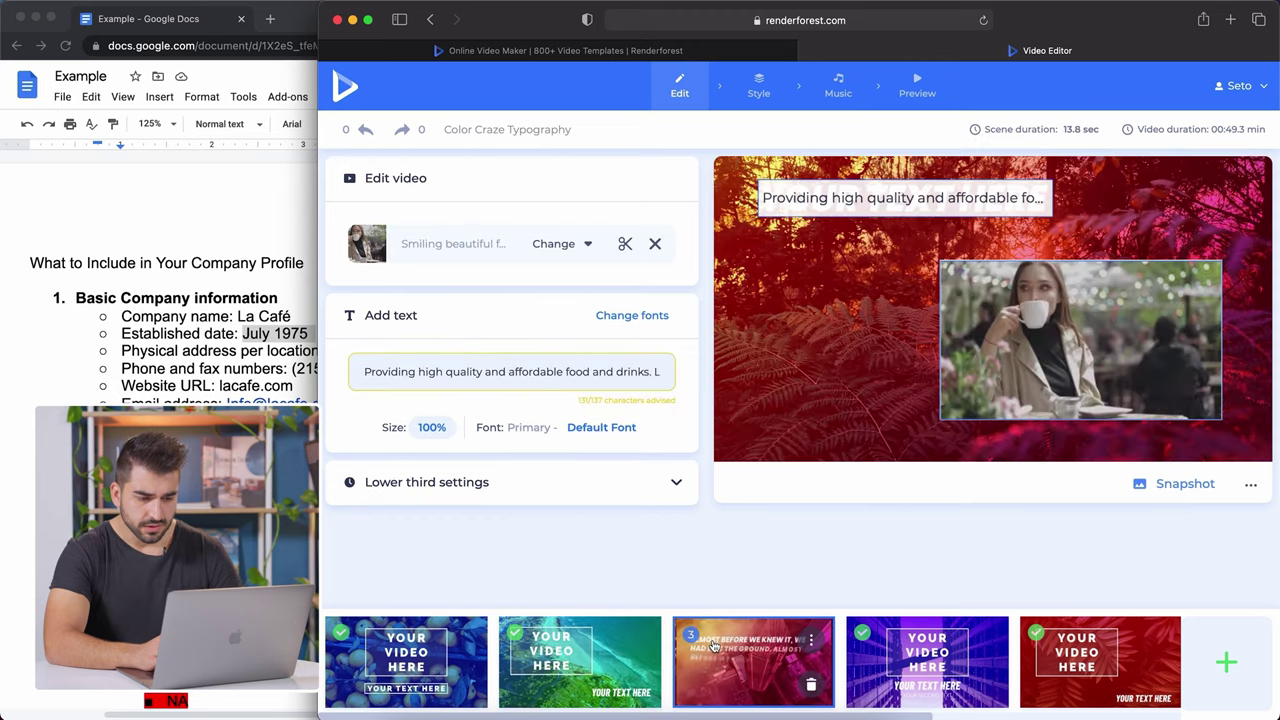
left_click(864, 660)
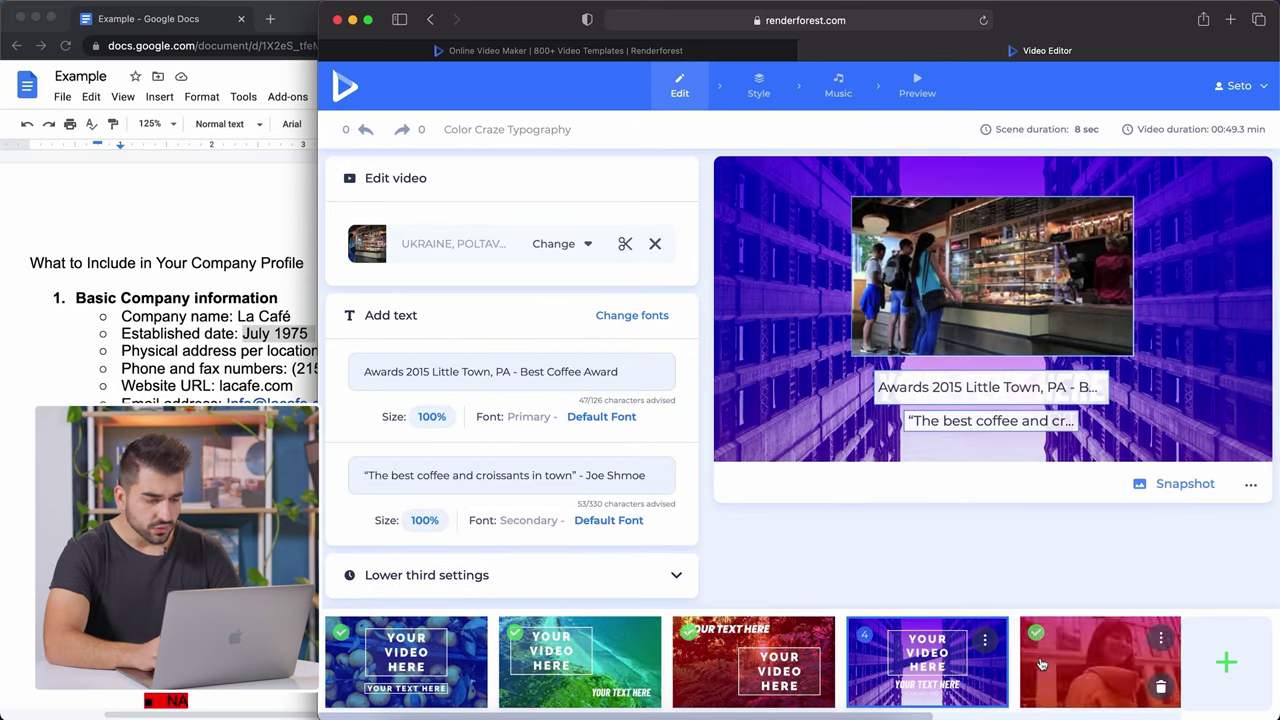
left_click(677, 577)
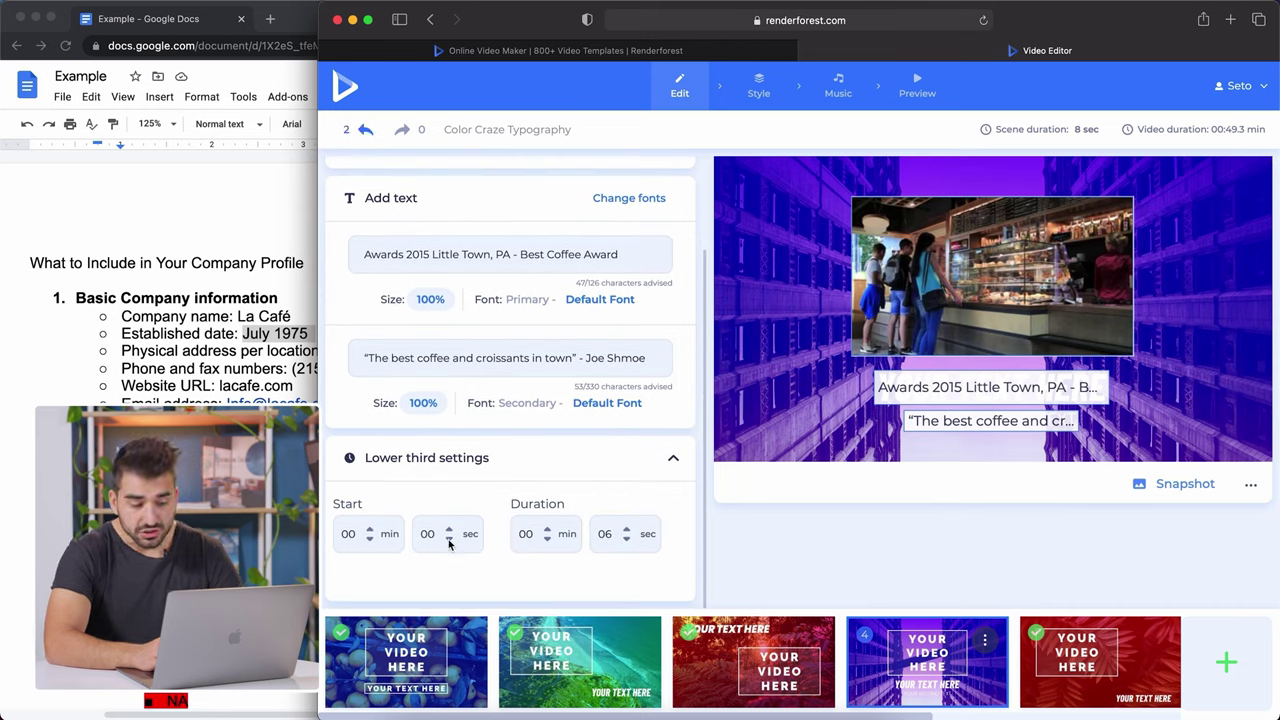
left_click(627, 538)
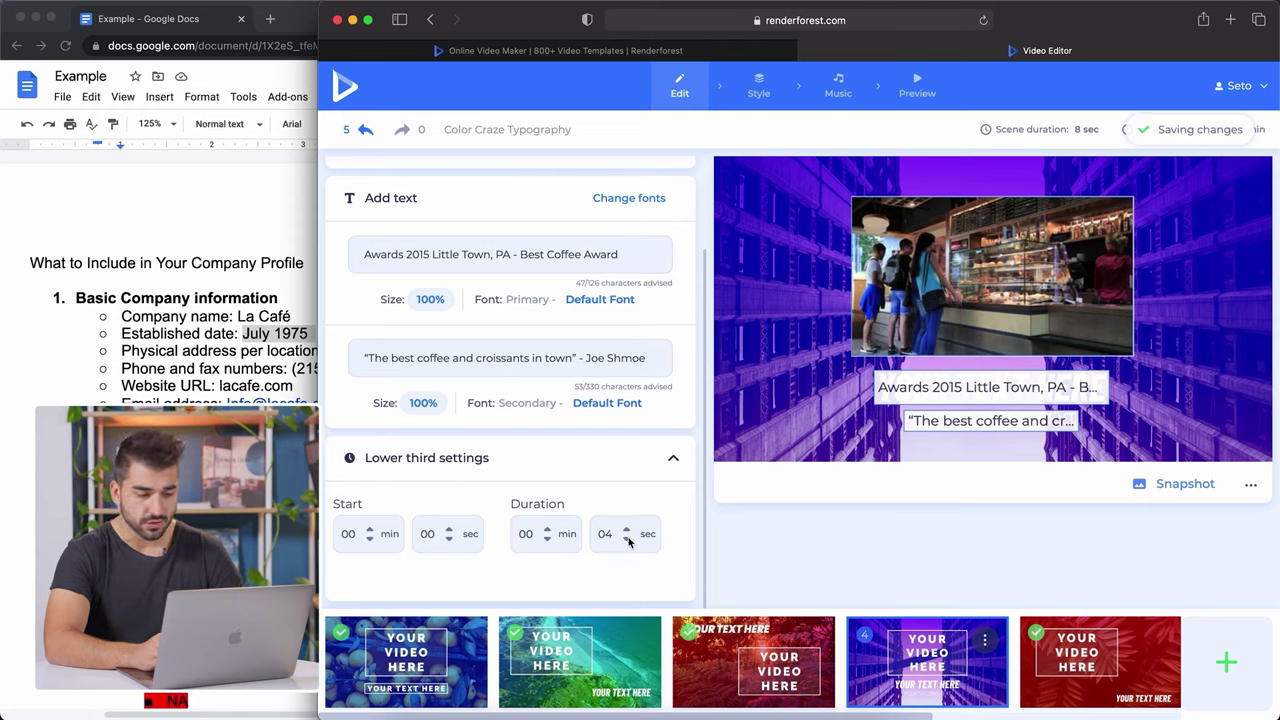
left_click(626, 529)
left_click(626, 529)
left_click(626, 529)
left_click(1064, 688)
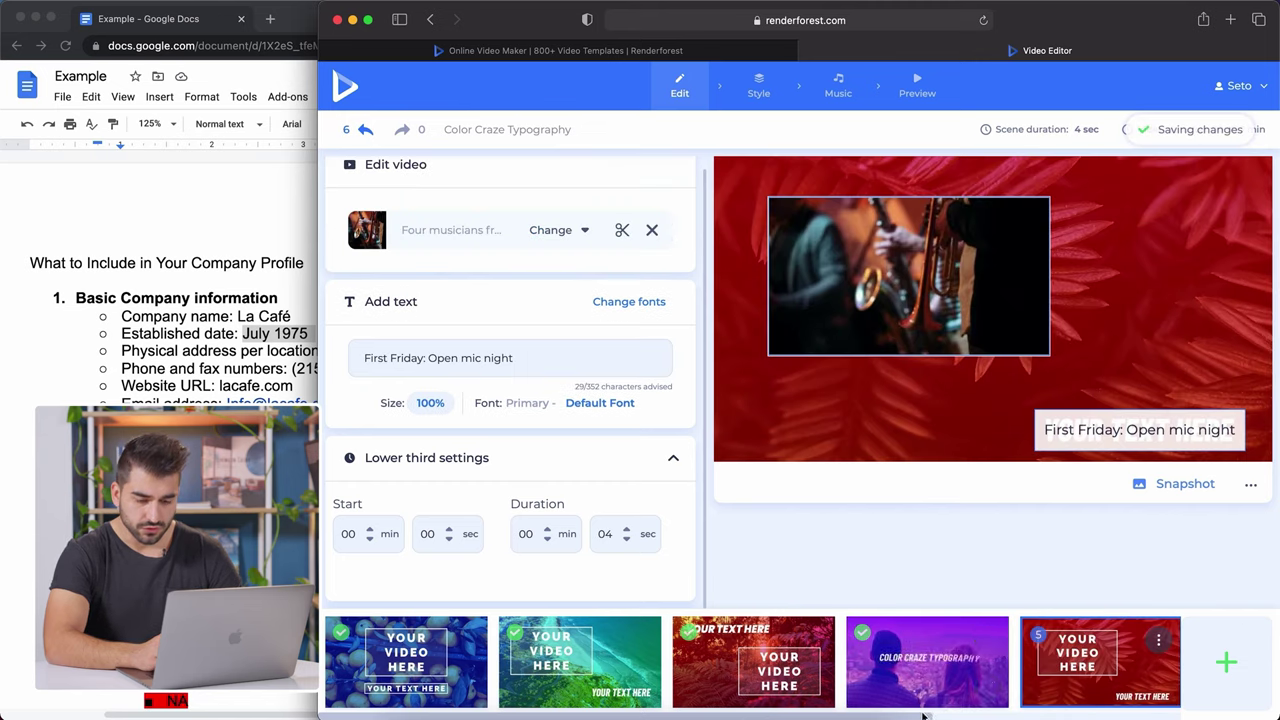
Step: Open the closing logo scene and select the profile's address, 555 Main Street, Little Town, PA 19077
scroll(922, 690, "right", 5)
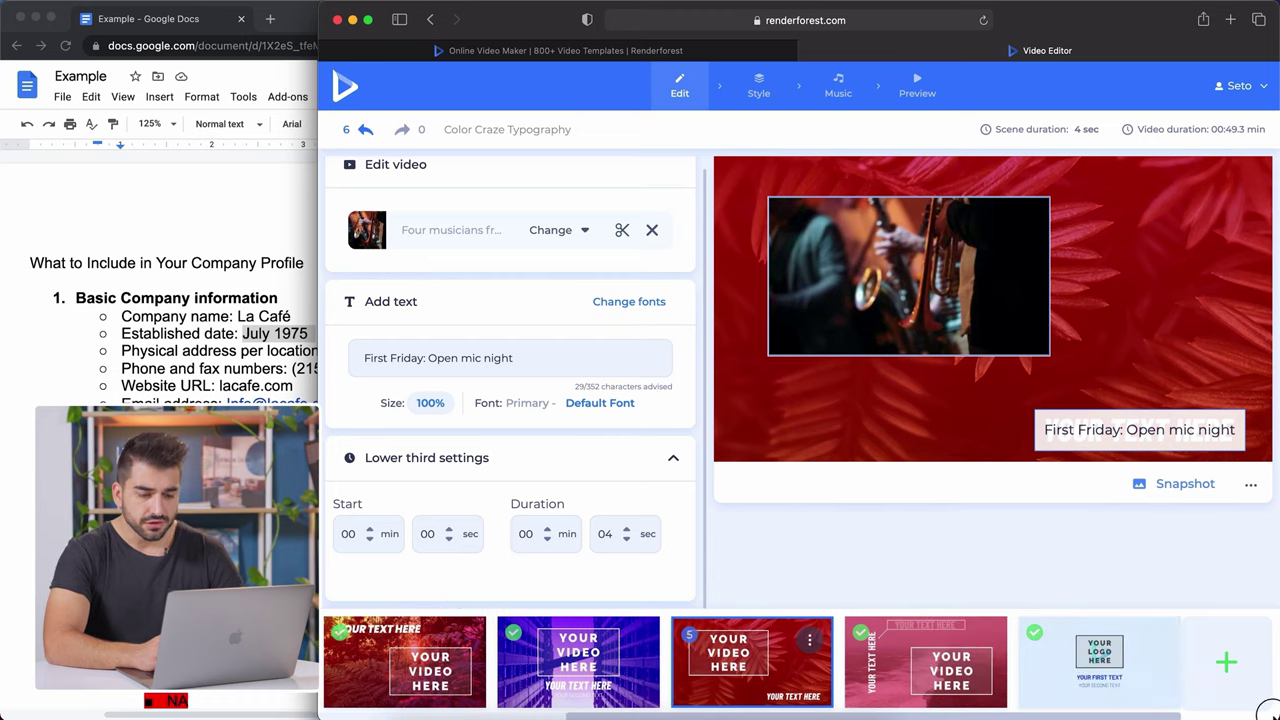
left_click(1060, 688)
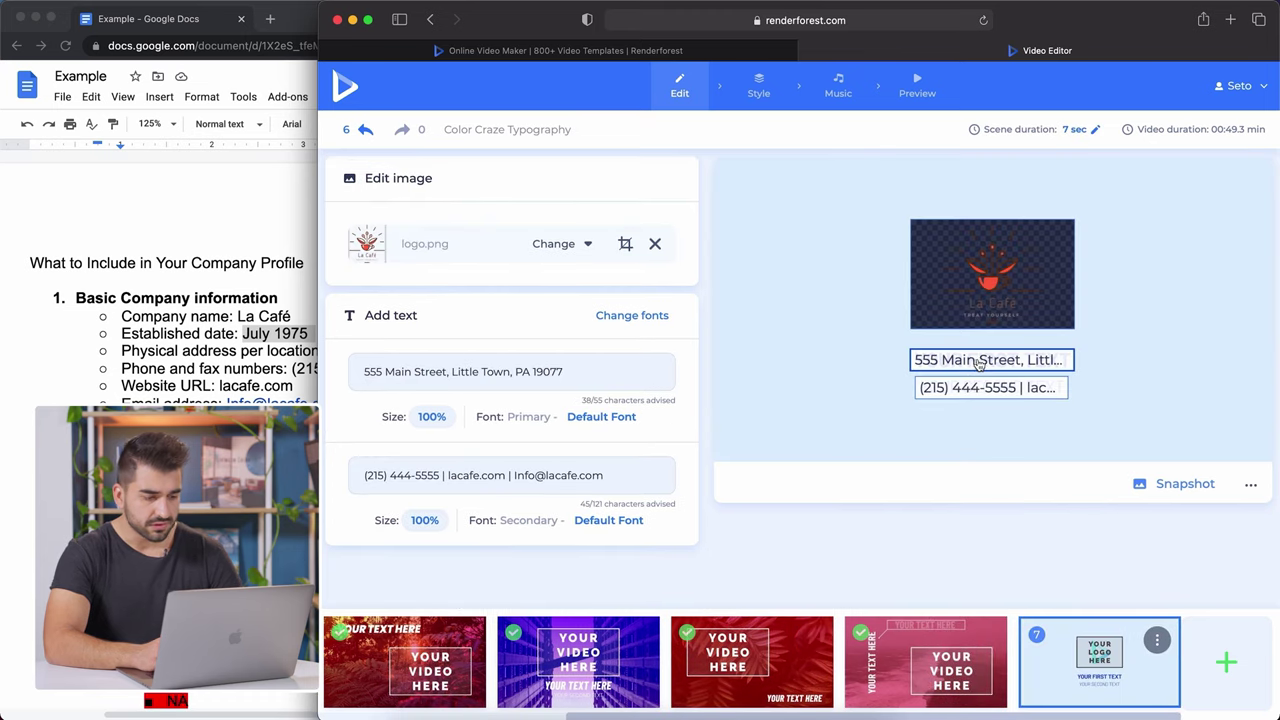
key("super+Tab")
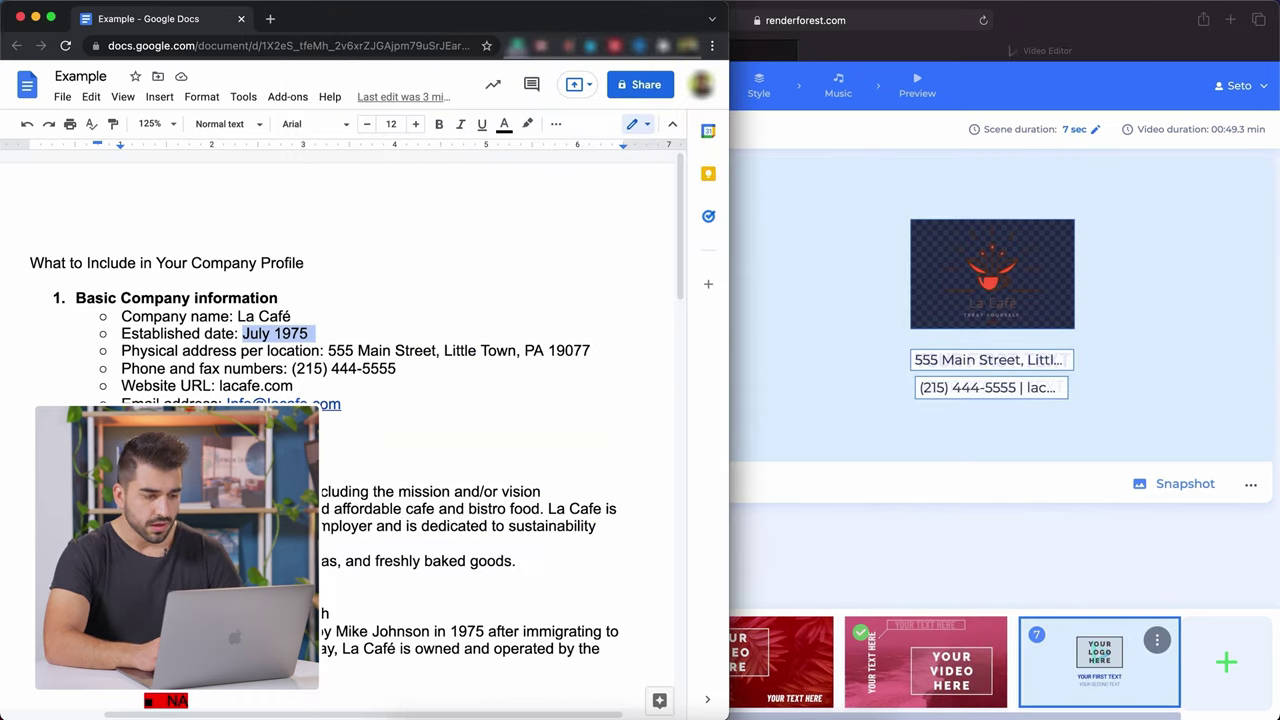
scroll(336, 433, "down", 2)
left_click(346, 296)
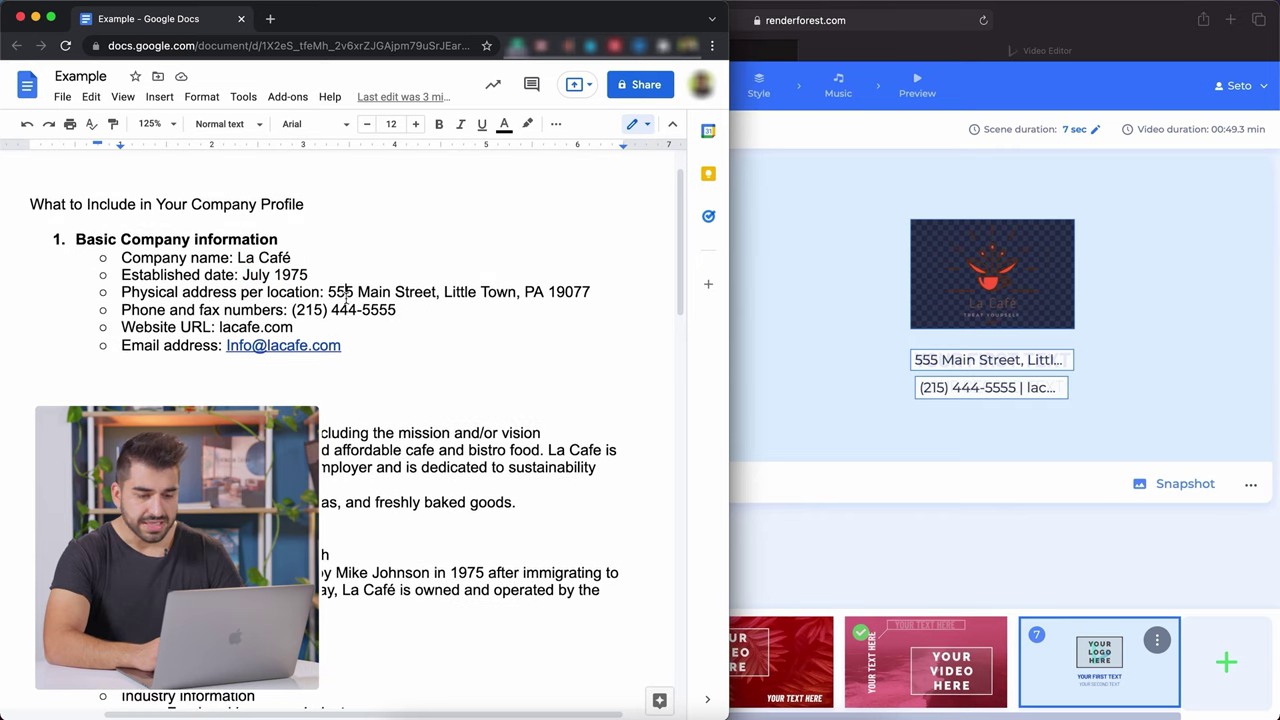
left_click_drag(346, 294, 600, 292)
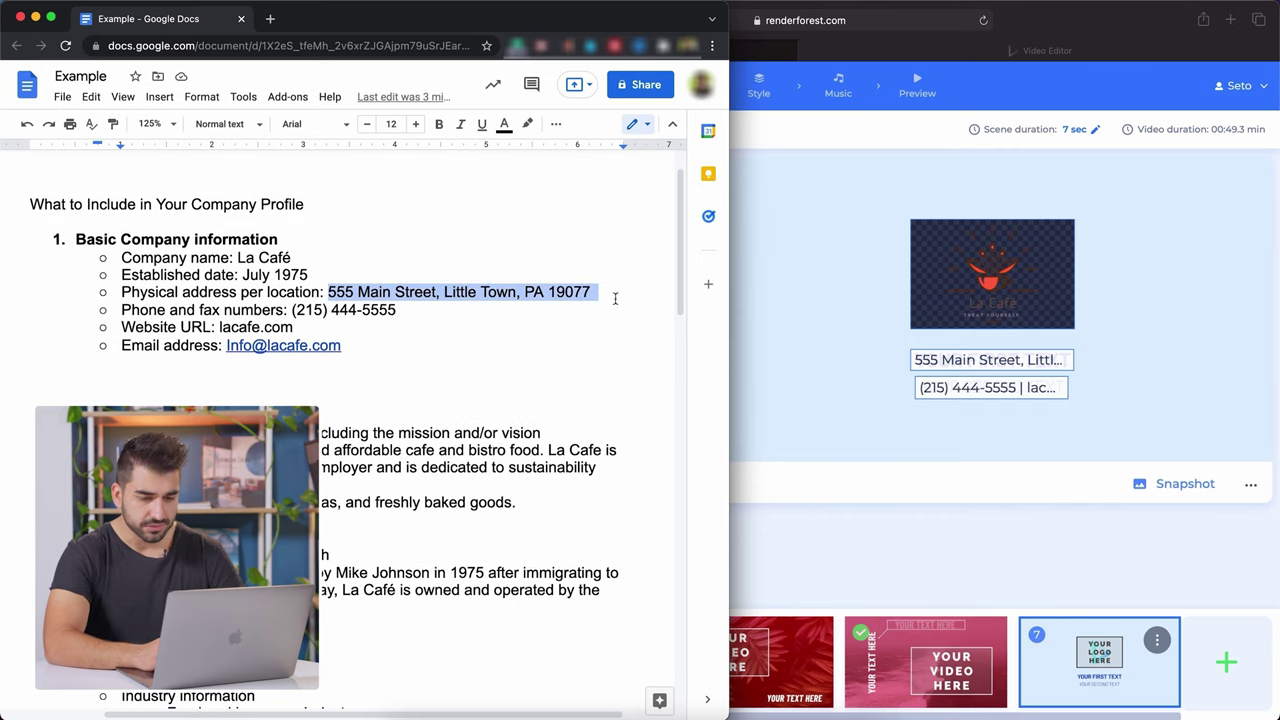
Step: Compare the closing scene's address text with the profile, then inspect and dismiss the logo options
left_click(958, 362)
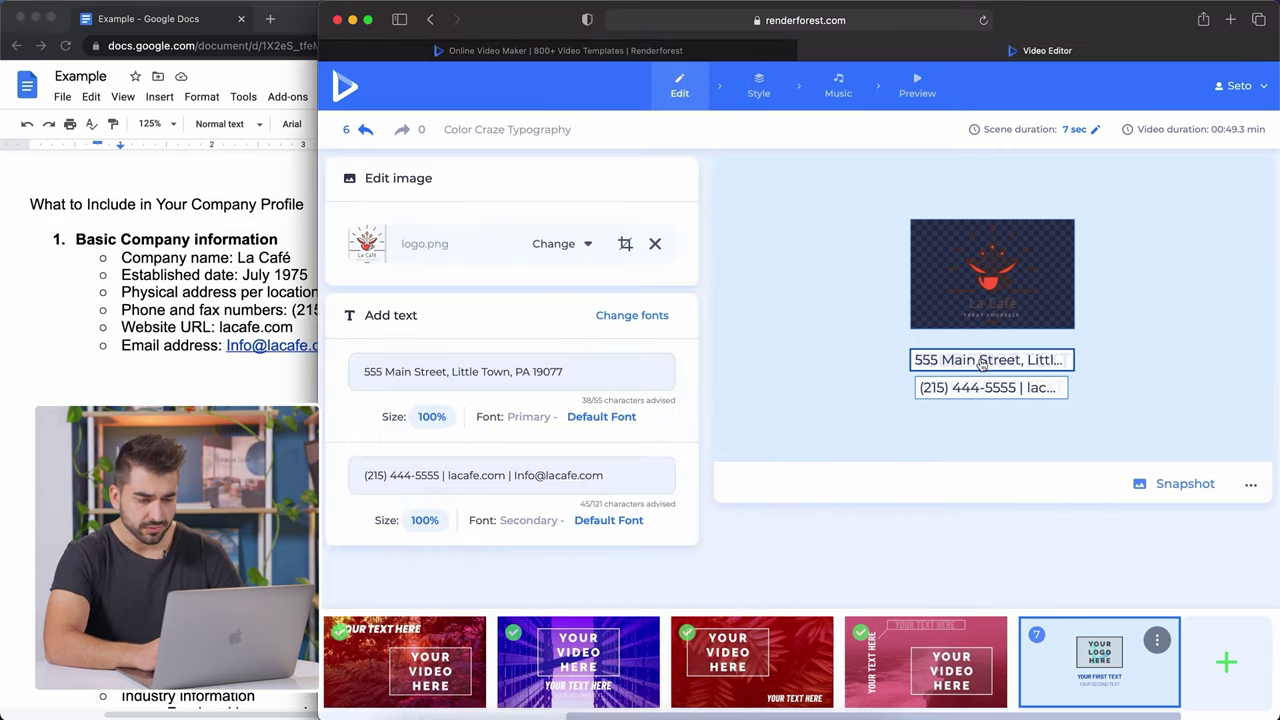
left_click(982, 362)
left_click(982, 362)
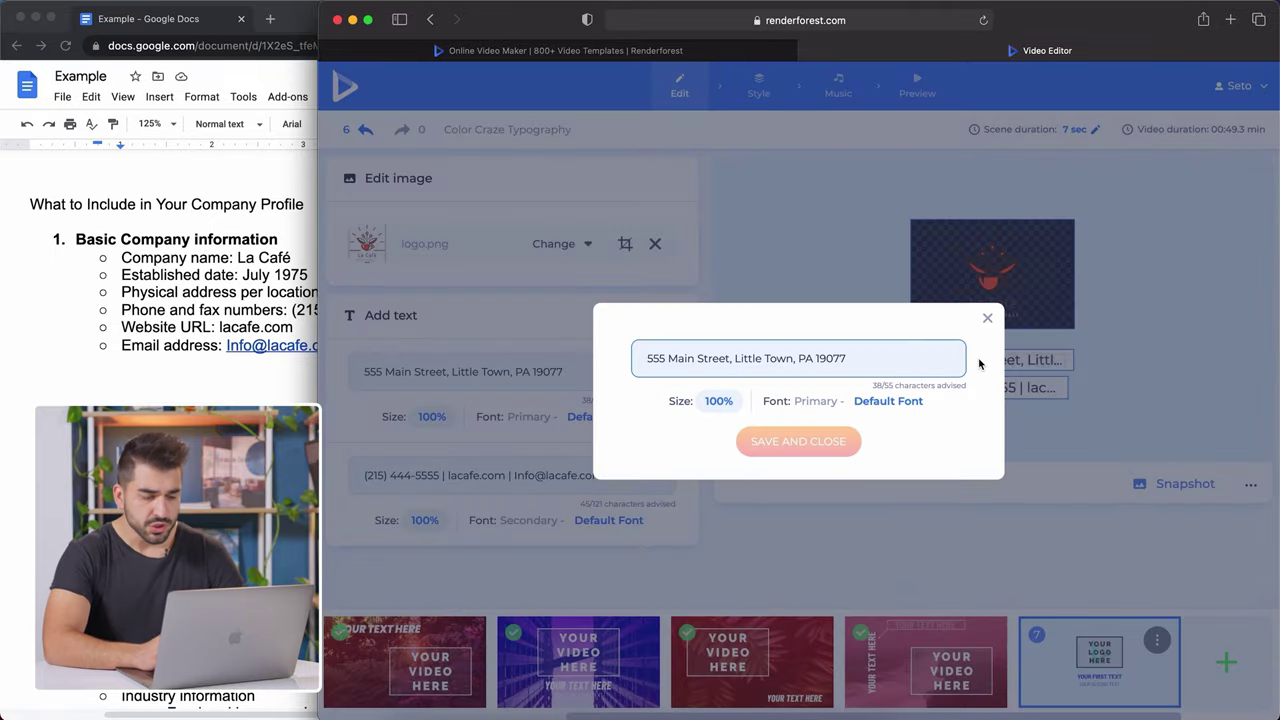
left_click(987, 318)
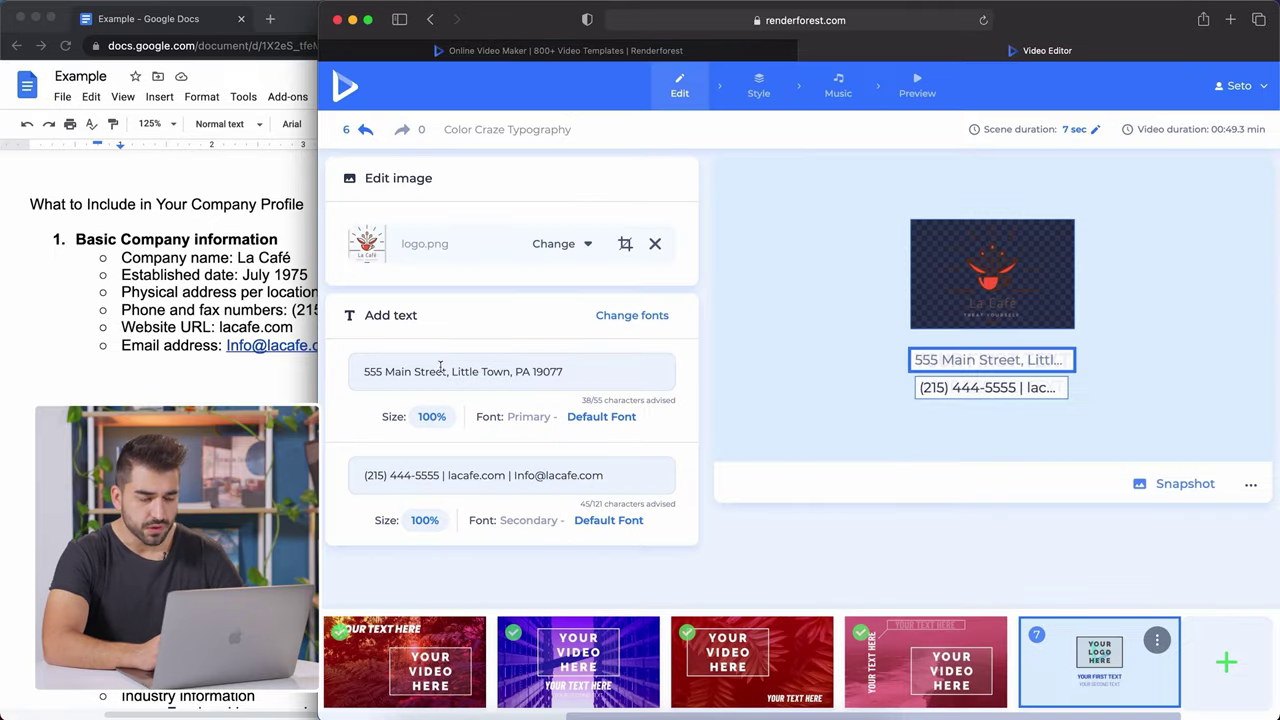
left_click(440, 371)
left_click_drag(580, 369, 309, 363)
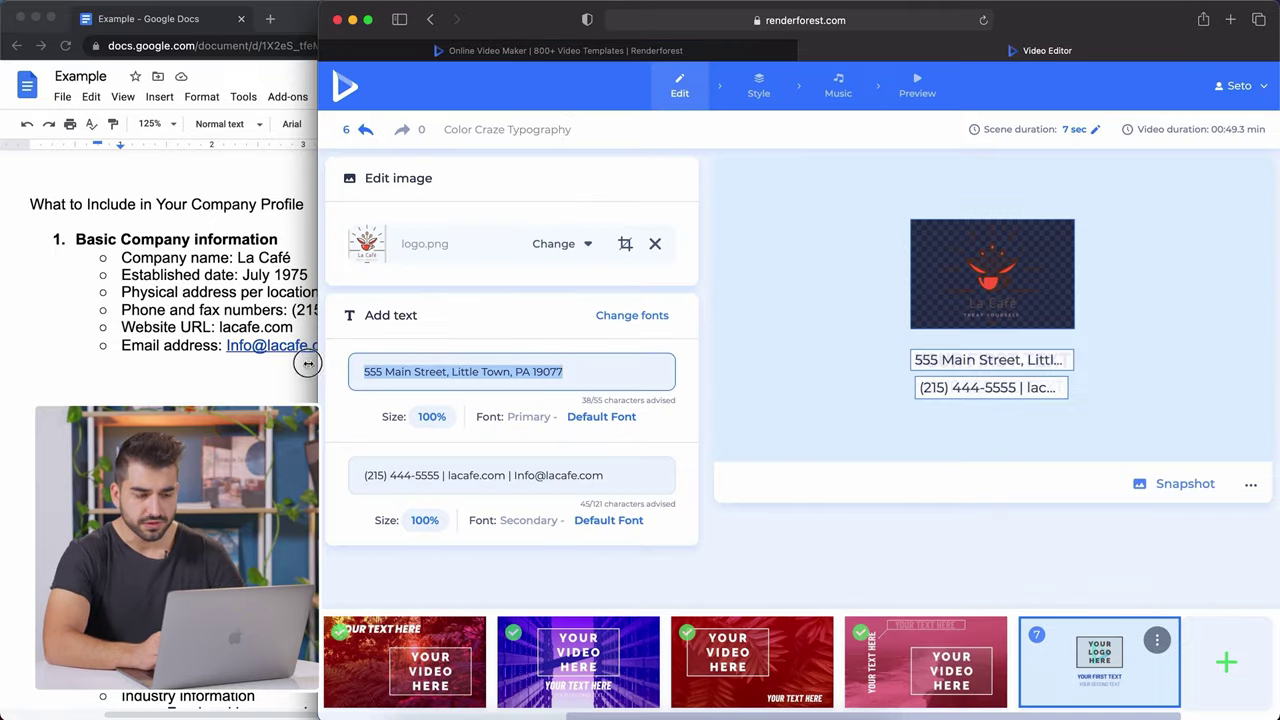
left_click(738, 357)
left_click(586, 246)
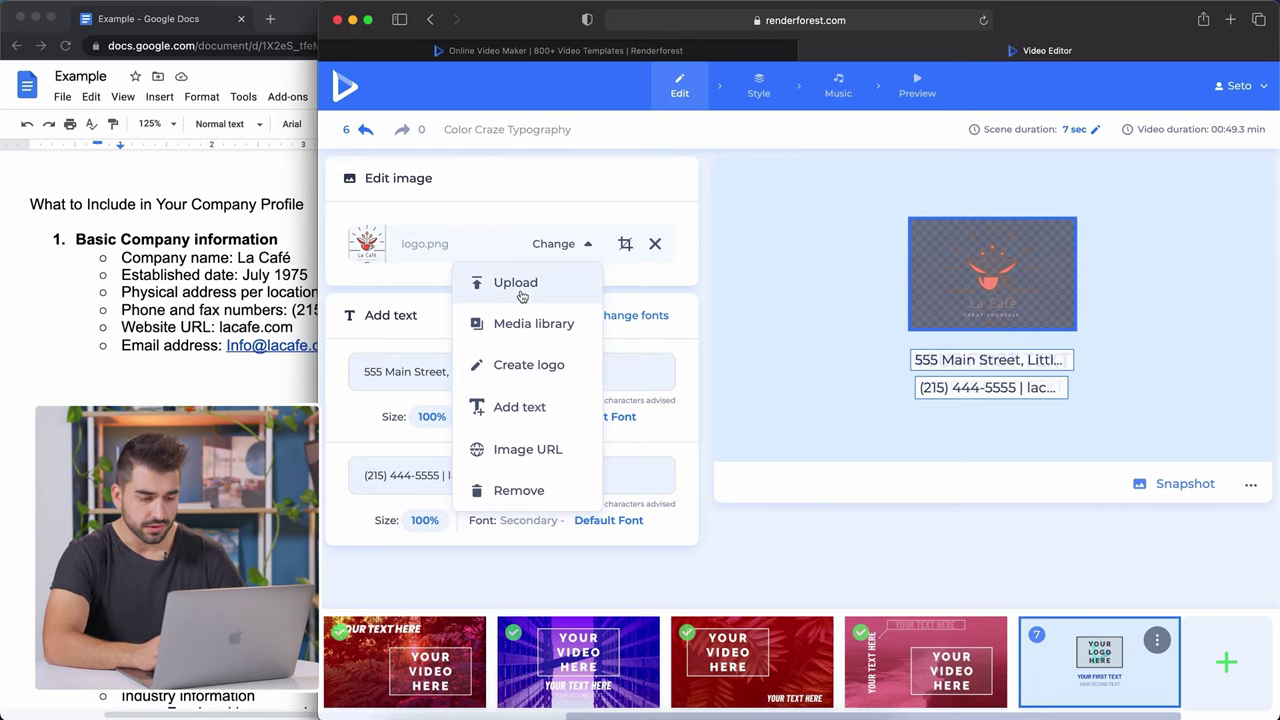
left_click(786, 527)
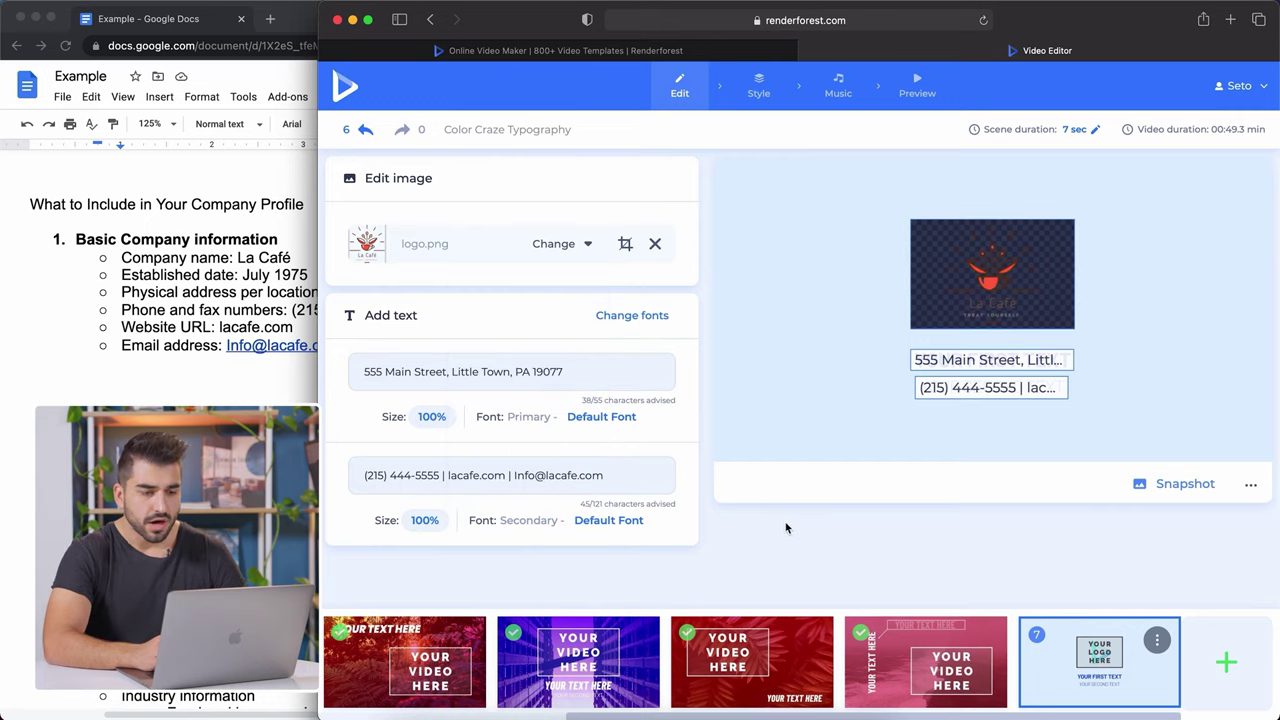
Step: Look over the Primary font choices in Style without changing the font
left_click(757, 97)
left_click(546, 222)
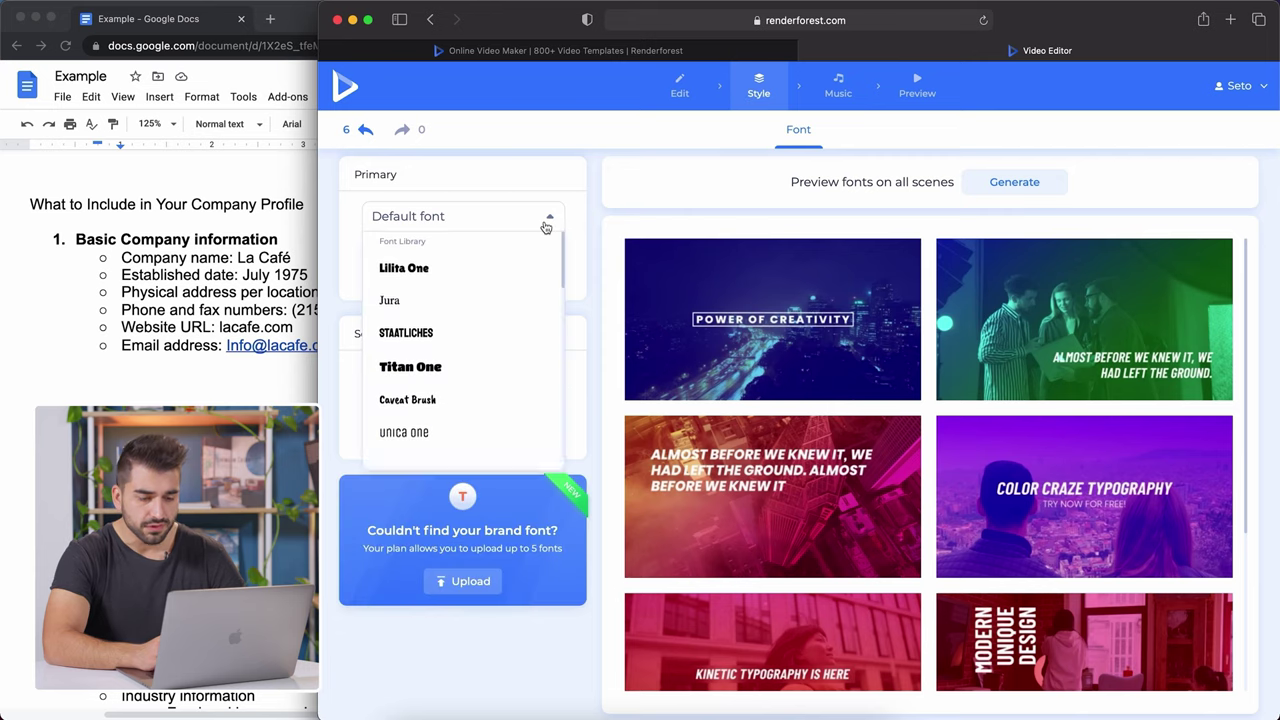
left_click(545, 222)
Step: Replace the soundtrack with the uploaded Mikey_Geiger_Pipe_Dreams_background_vocals_1_36.mp3 track
mouse_move(845, 262)
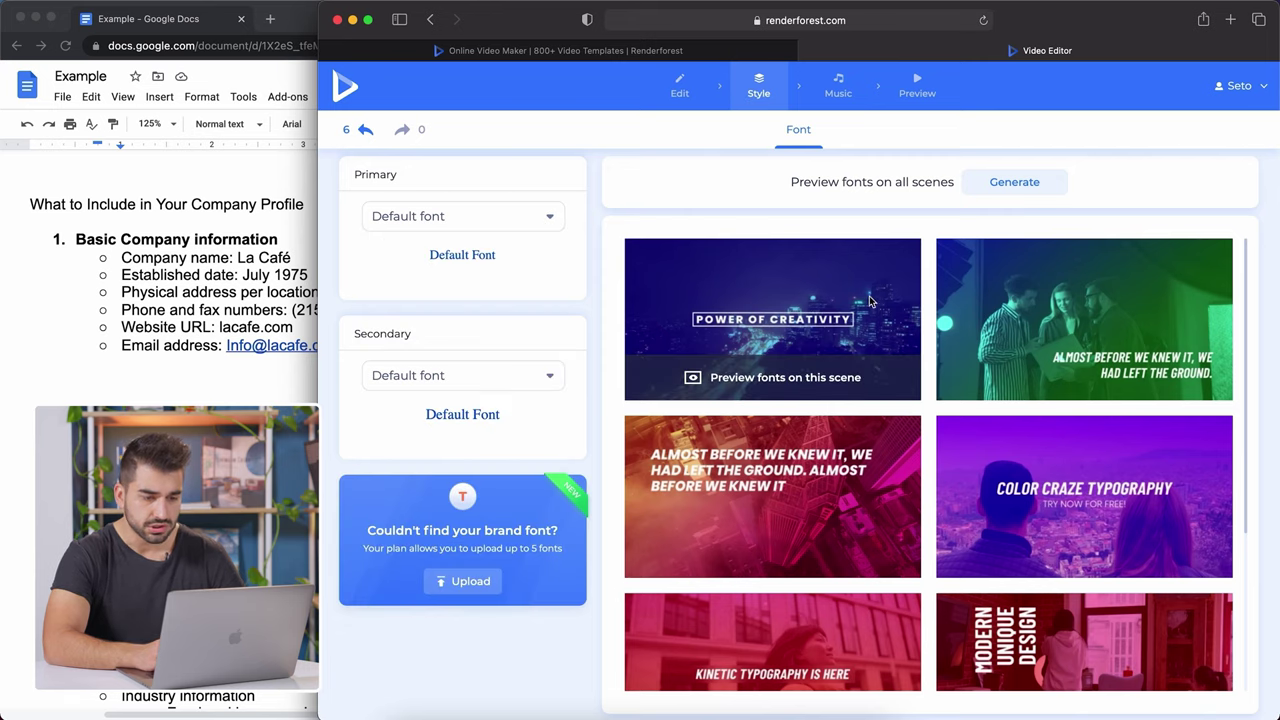
left_click(833, 94)
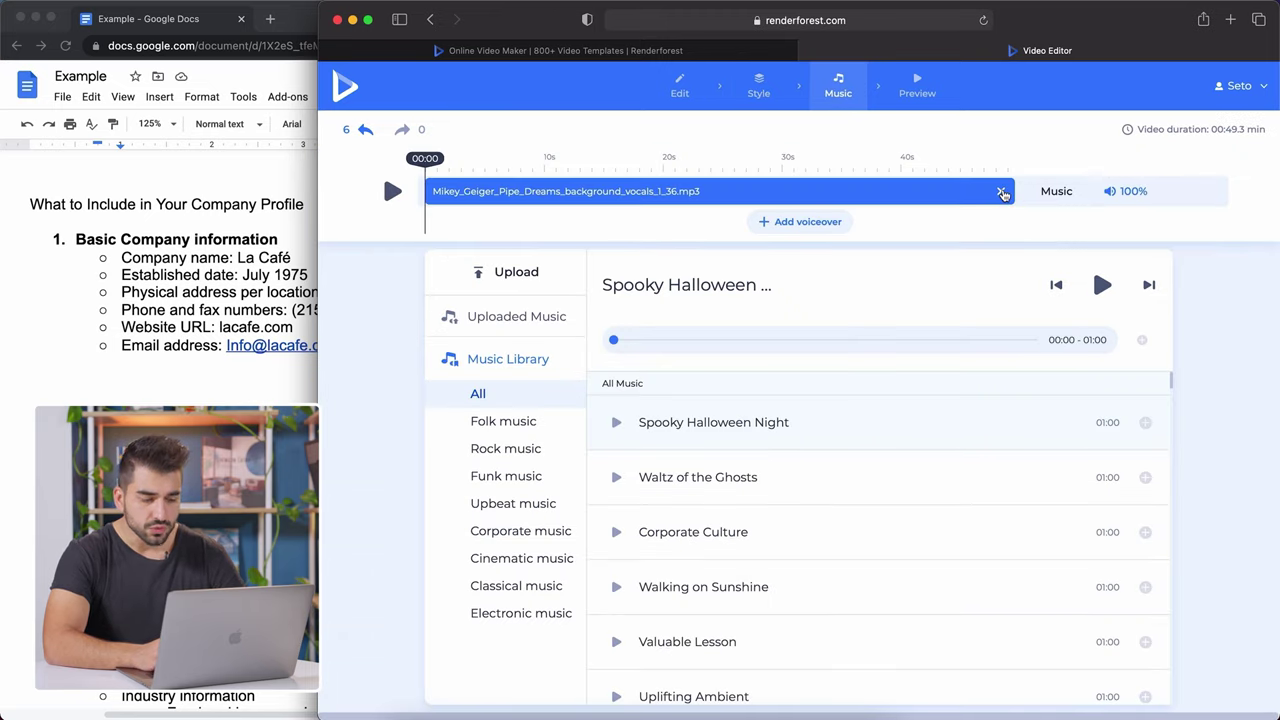
left_click(1003, 193)
left_click(530, 423)
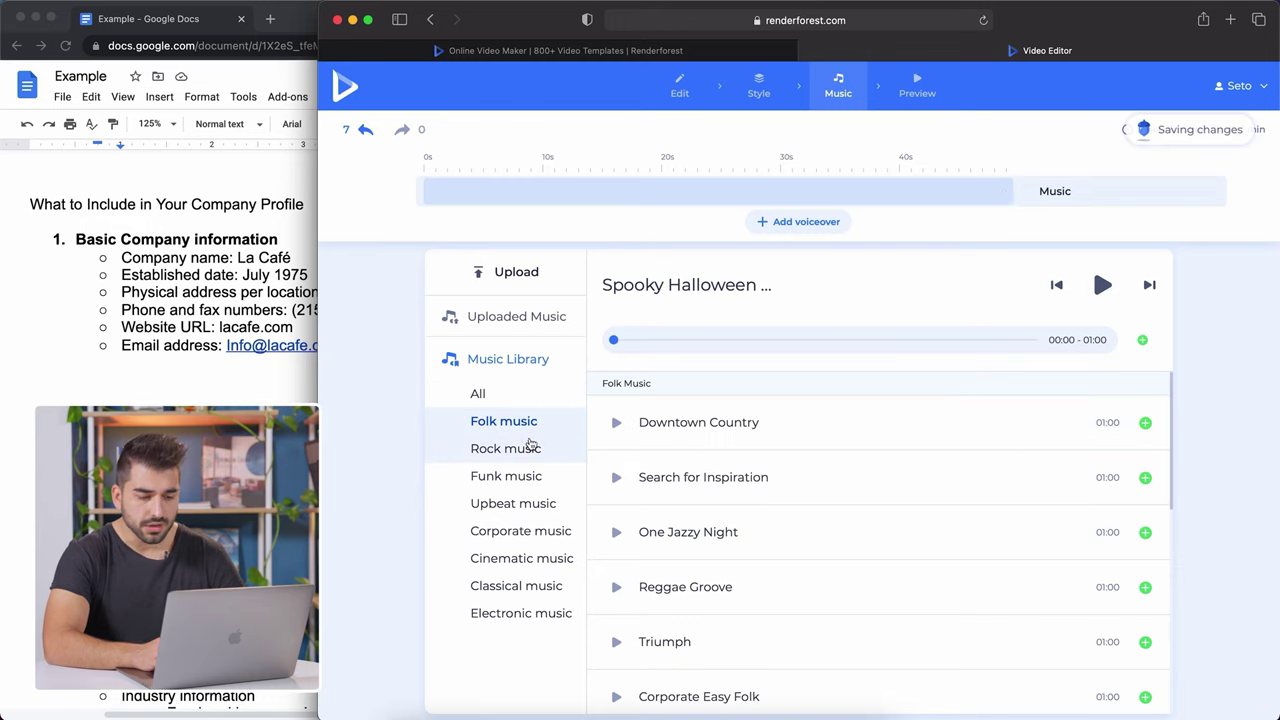
left_click(523, 449)
left_click(515, 325)
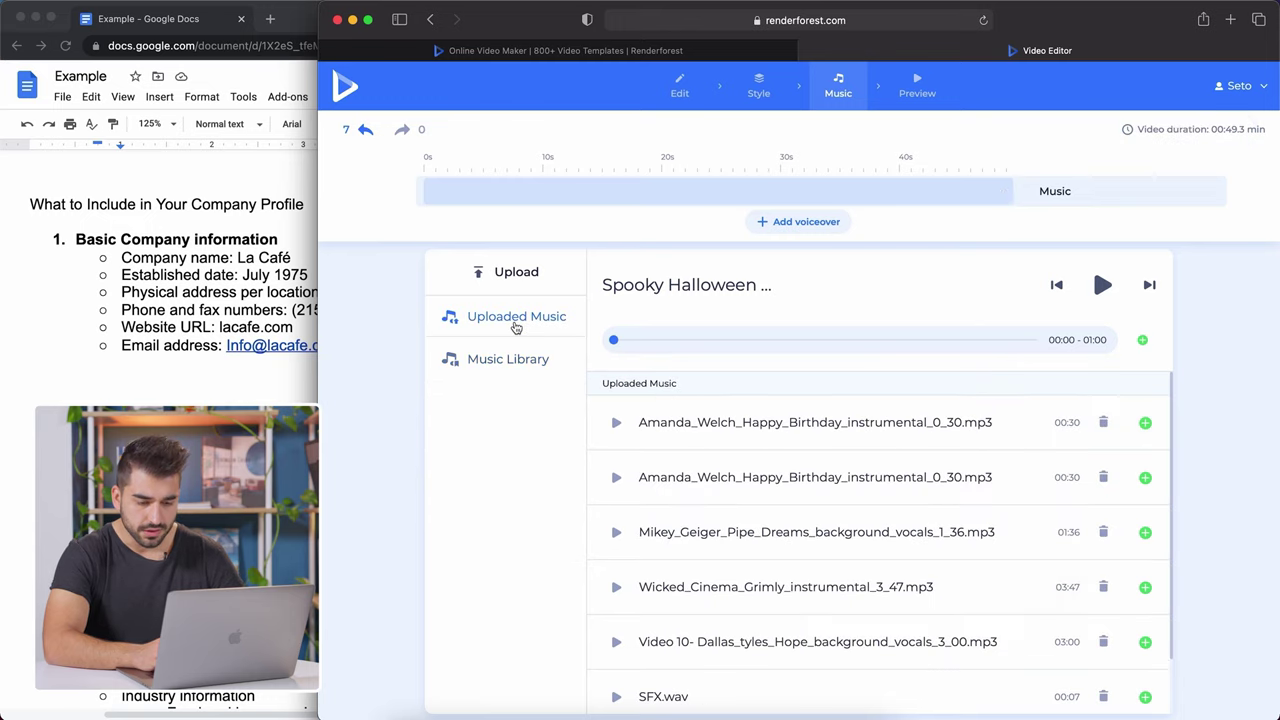
left_click(1145, 532)
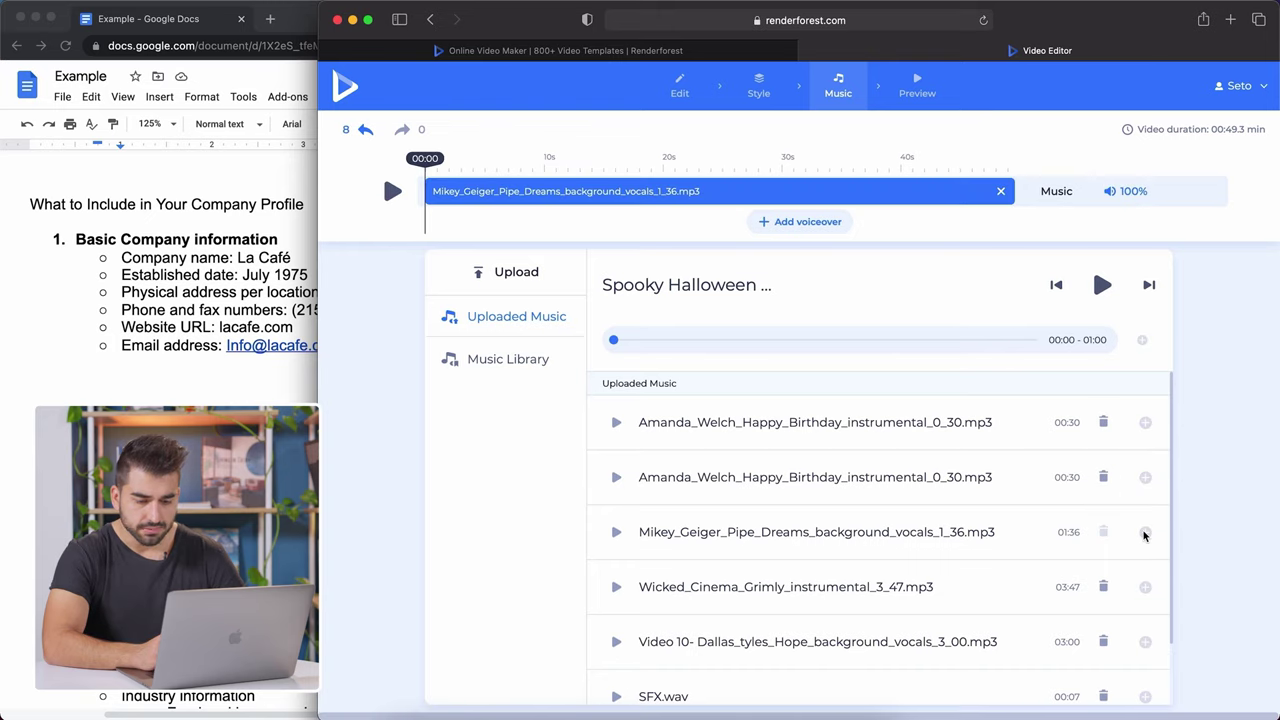
Step: Export the video at HD 1080p without watermark and download output_HD1080-7.mp4
left_click(917, 88)
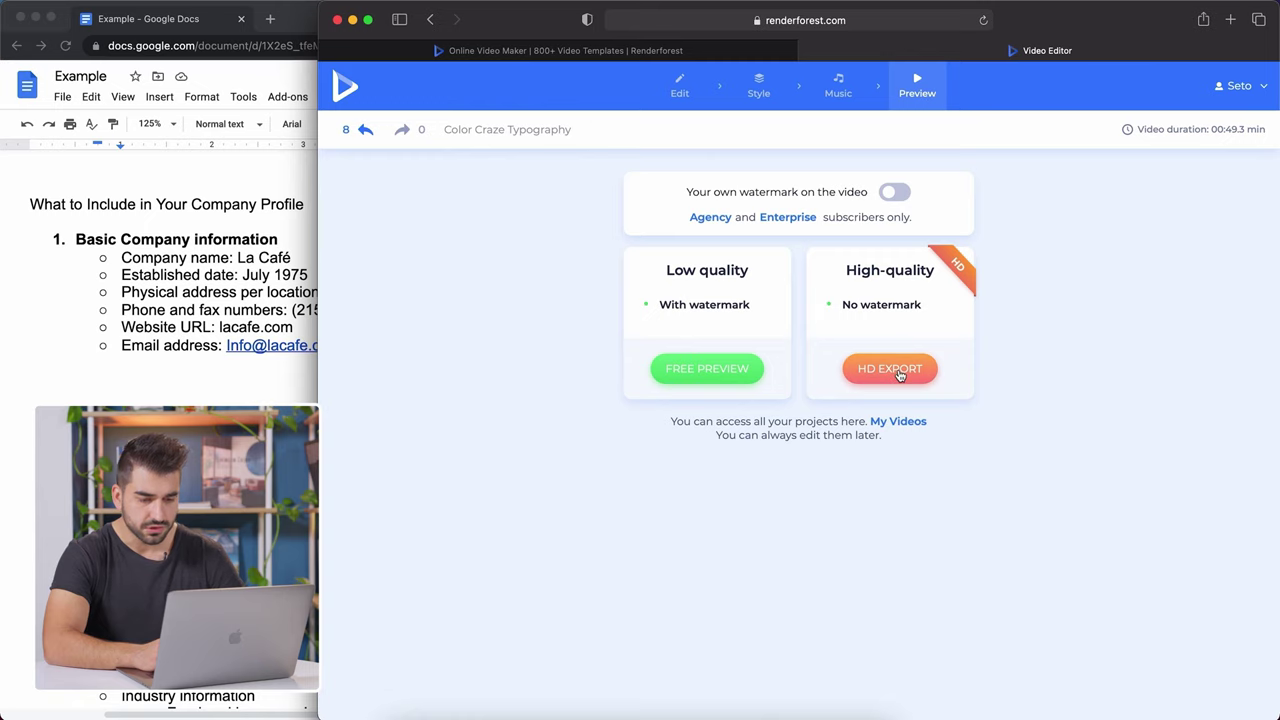
left_click(899, 374)
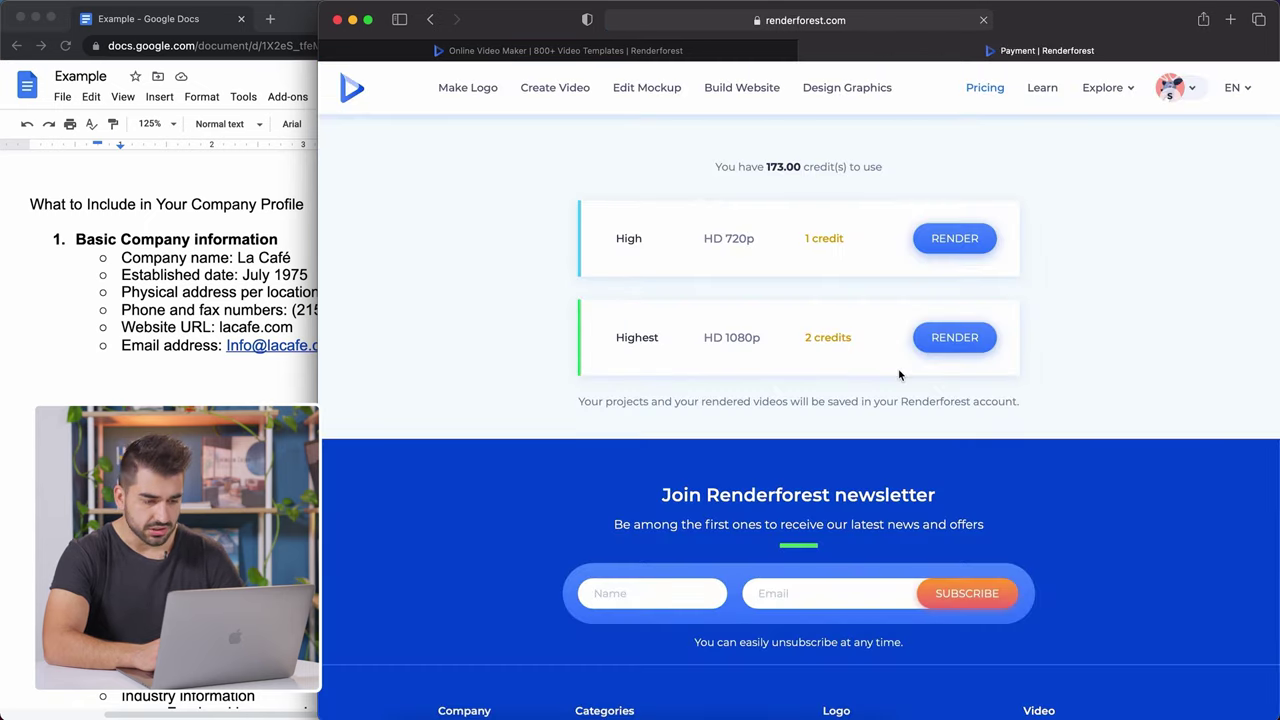
left_click(946, 345)
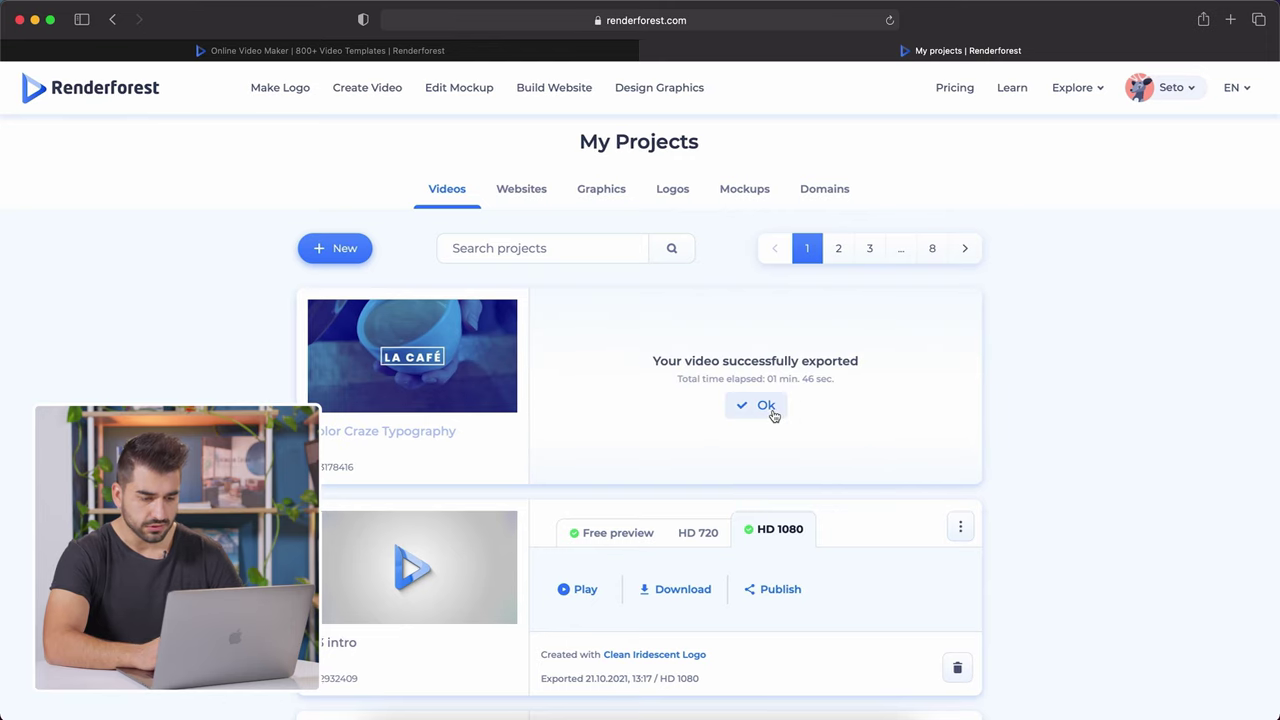
left_click(768, 407)
left_click(703, 384)
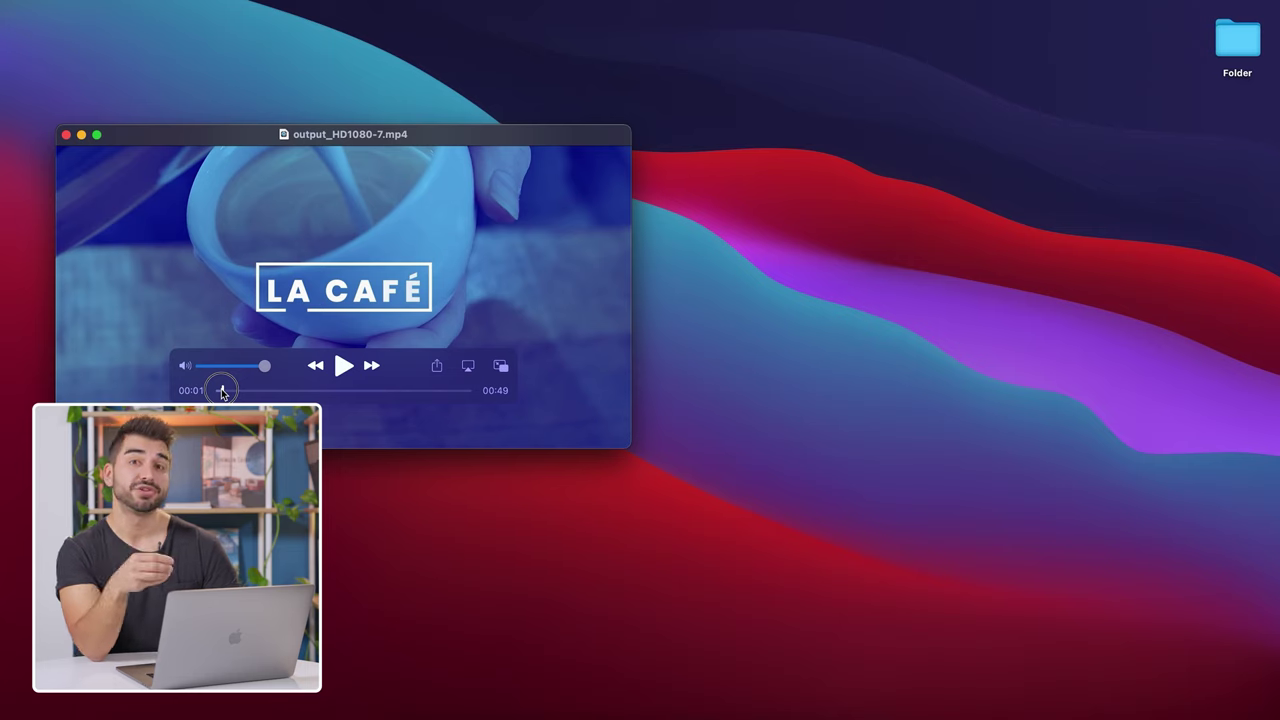
Step: Scrub output_HD1080-7.mp4 ahead to about 00:09, then close the QuickTime window
left_click_drag(222, 392, 272, 392)
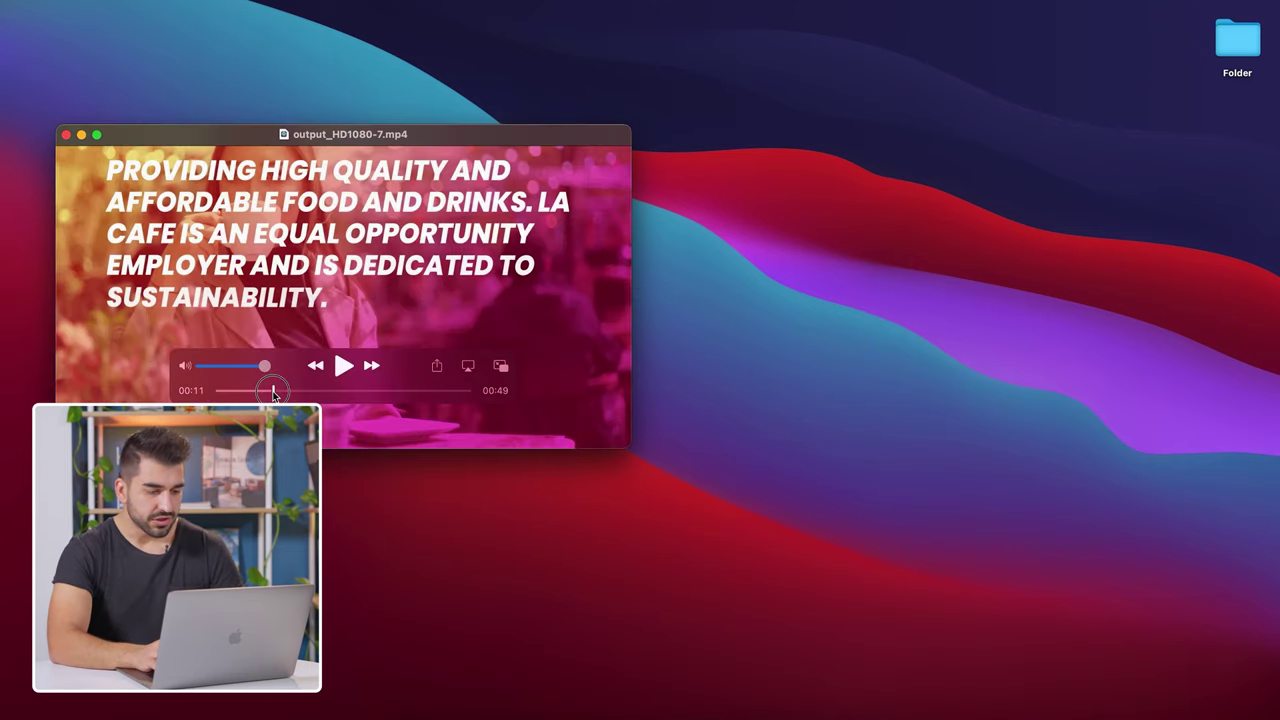
left_click(65, 135)
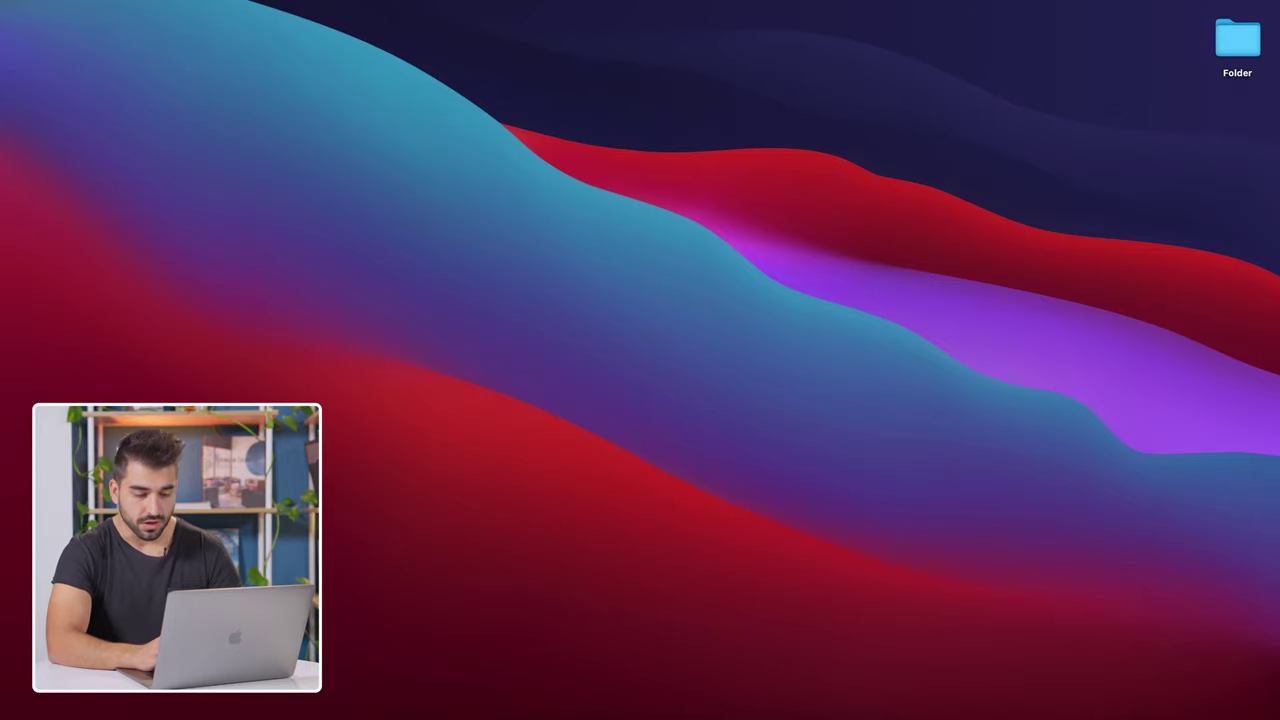
Step: In YouTube Studio, open the video upload dialog and dismiss it without uploading
left_click(829, 712)
mouse_move(294, 351)
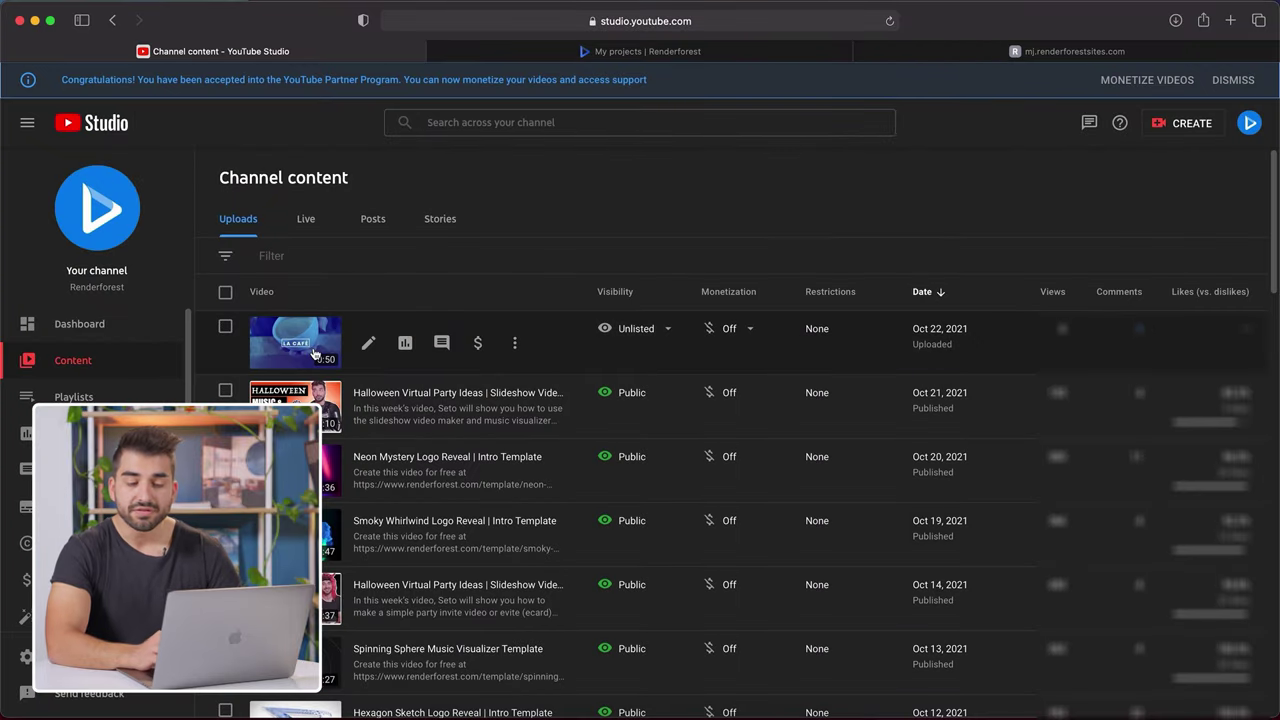
left_click(1177, 127)
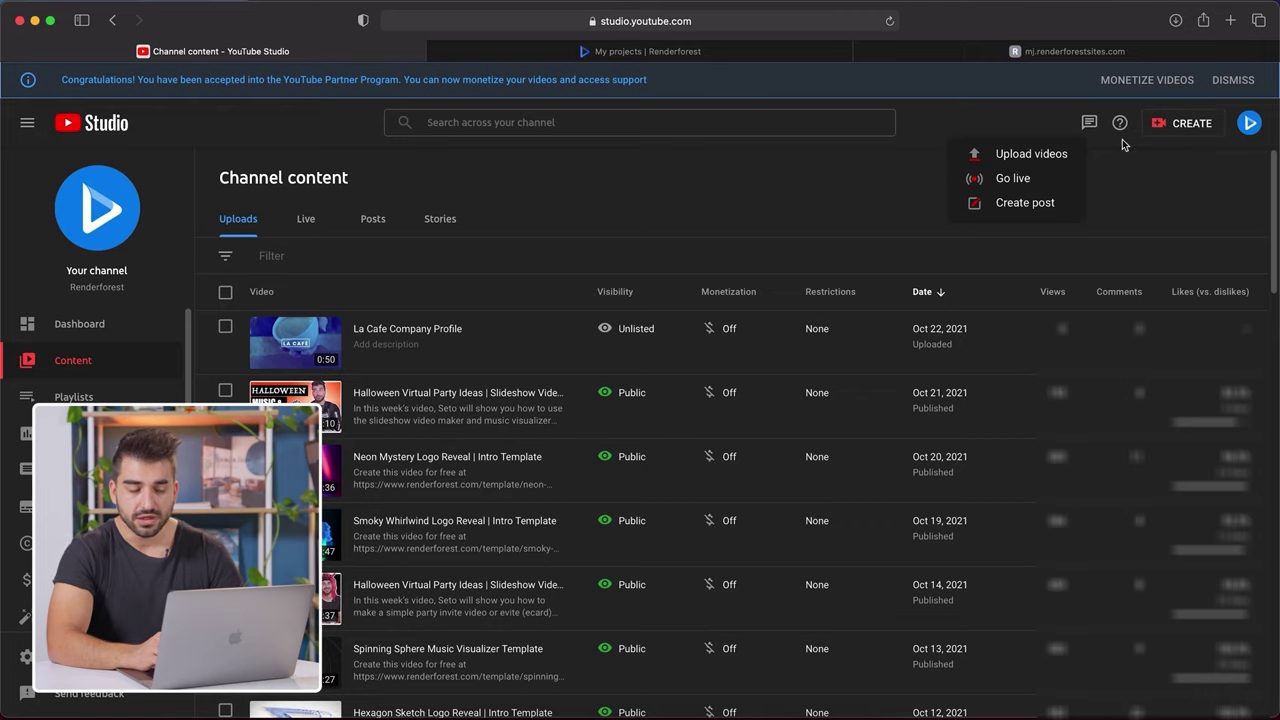
left_click(1047, 157)
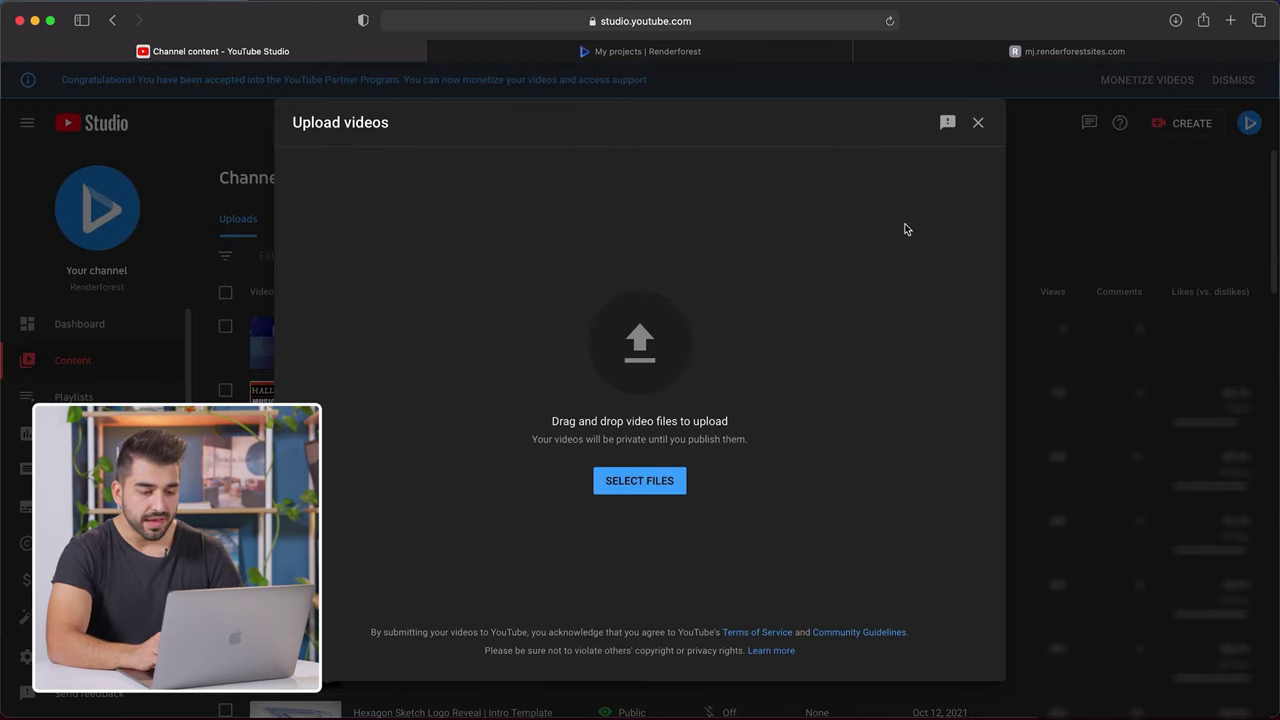
left_click(979, 124)
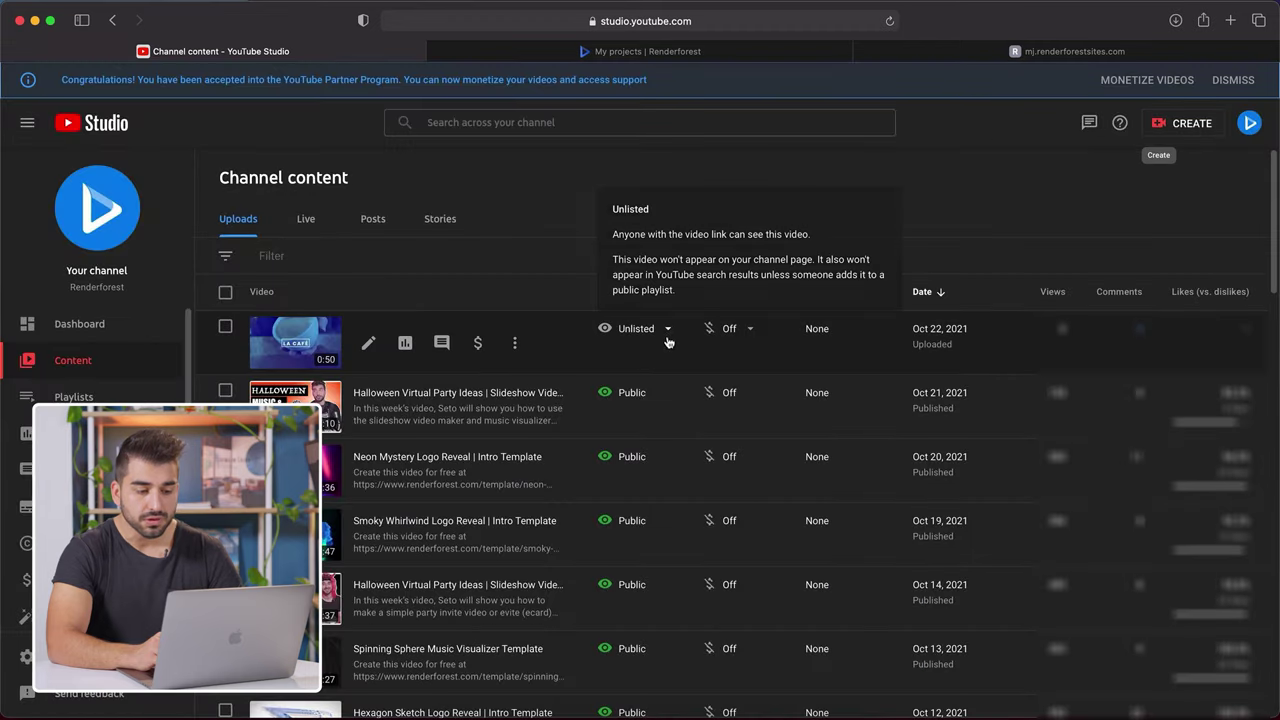
Step: Leave the La Cafe video's visibility unchanged and copy its shareable link
left_click(667, 331)
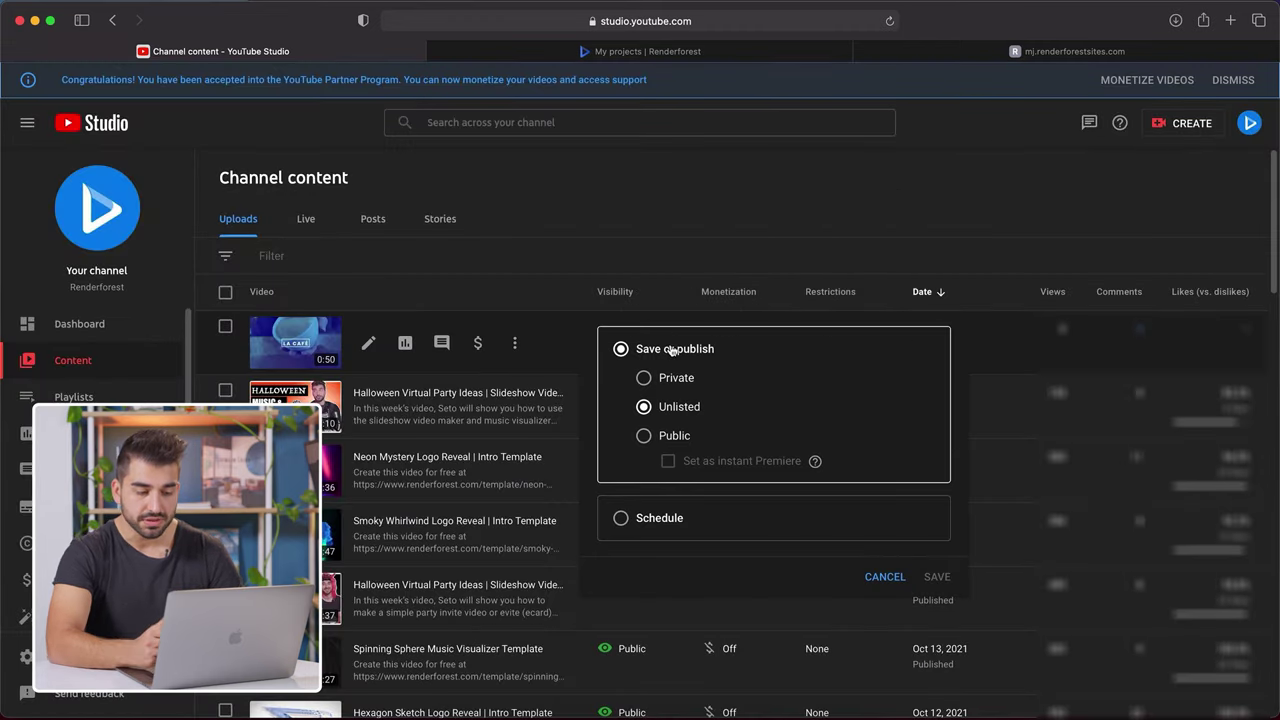
left_click(885, 577)
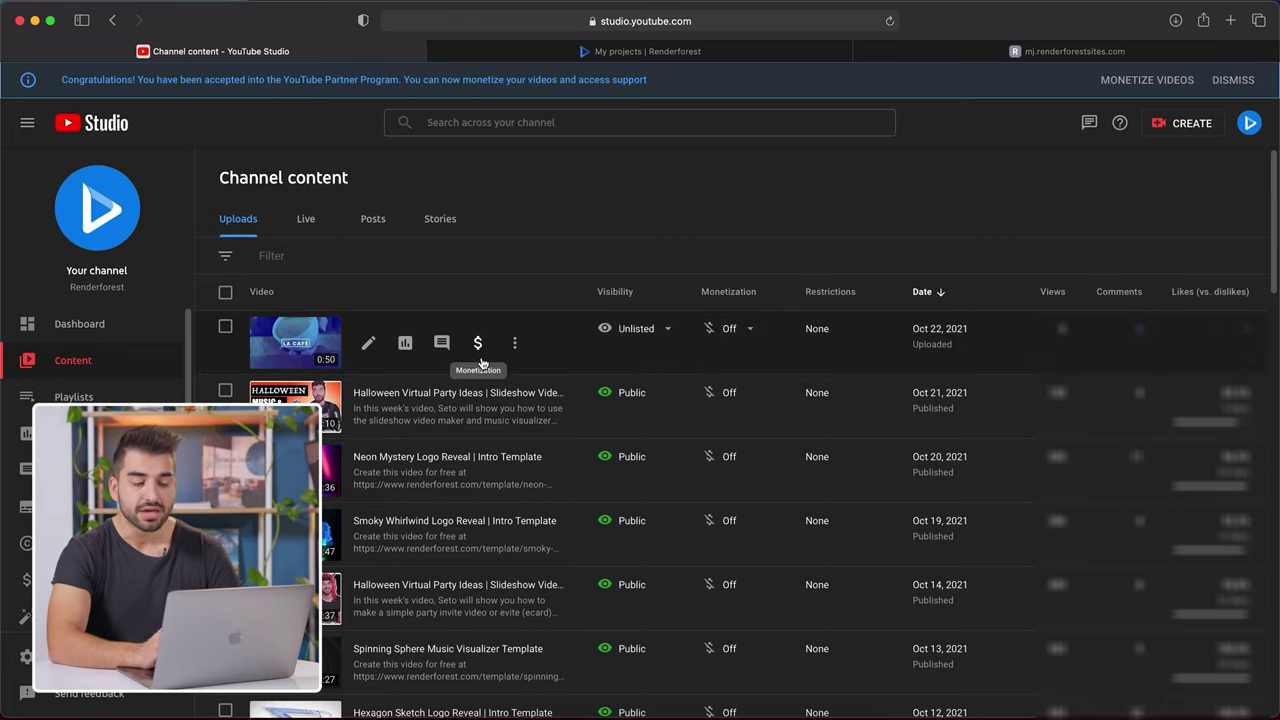
left_click(516, 346)
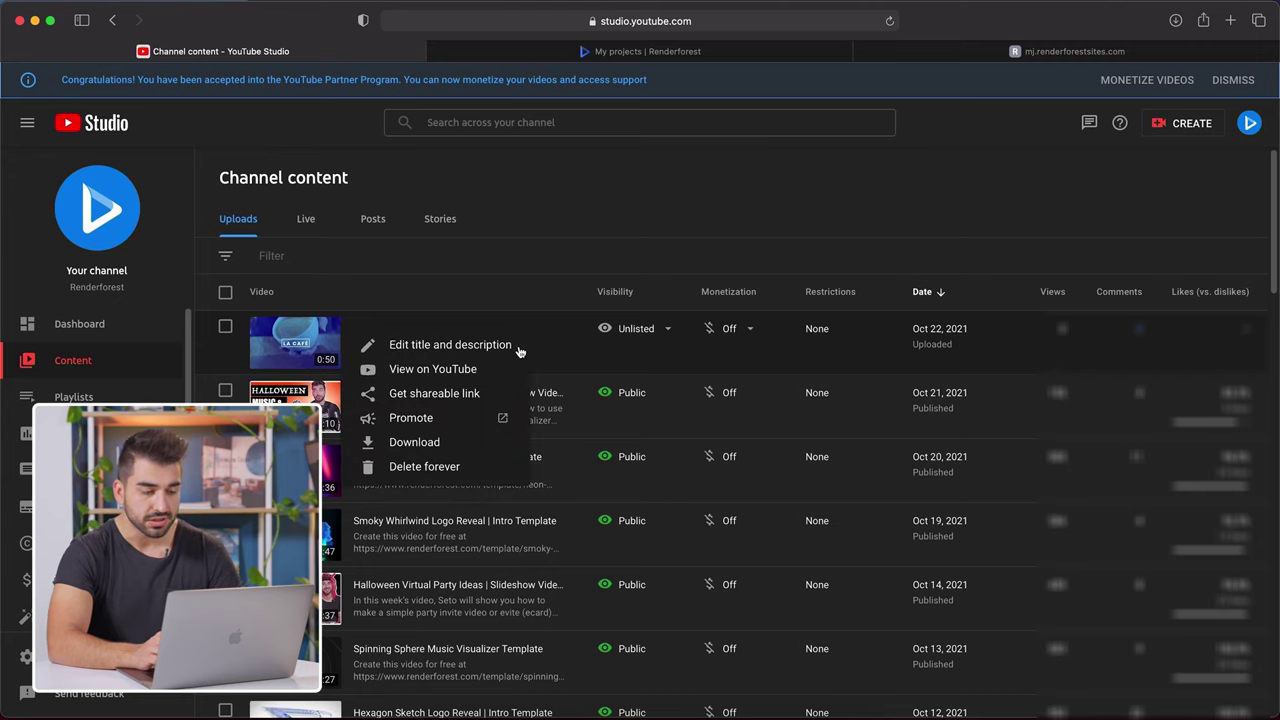
left_click(446, 398)
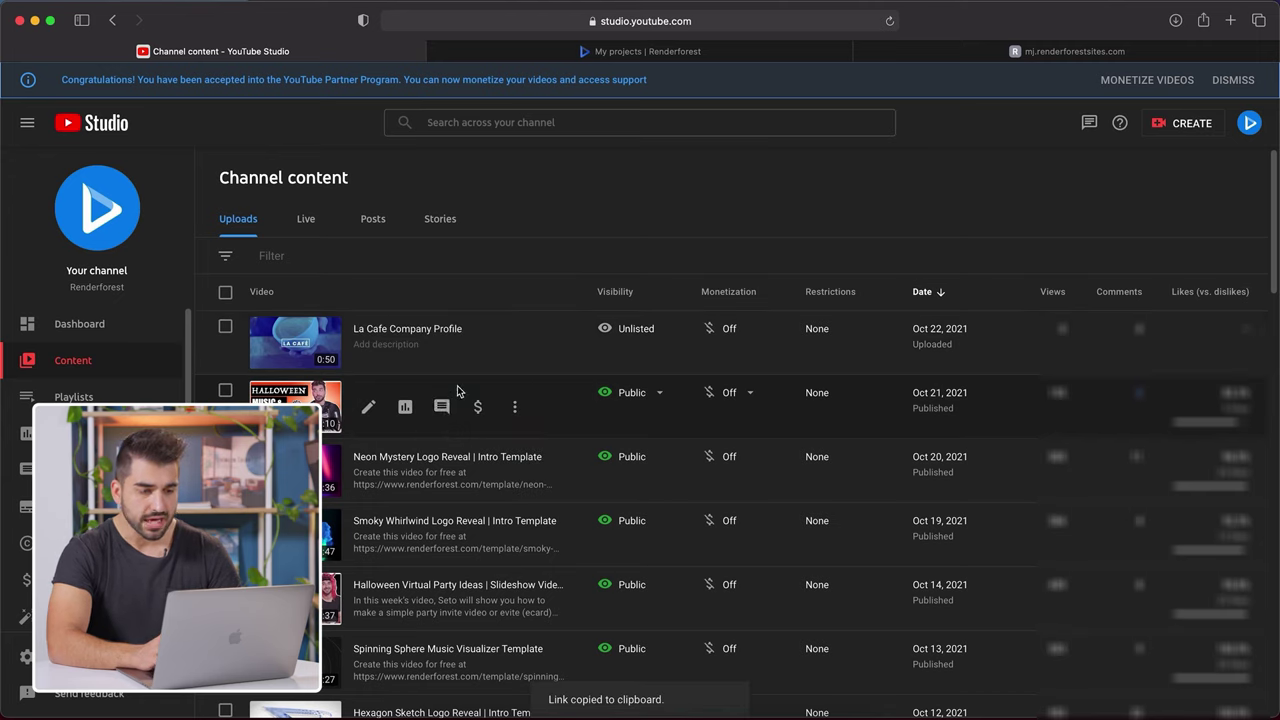
Step: Open the website project from My Websites in the Renderforest Website Maker editor
left_click(673, 52)
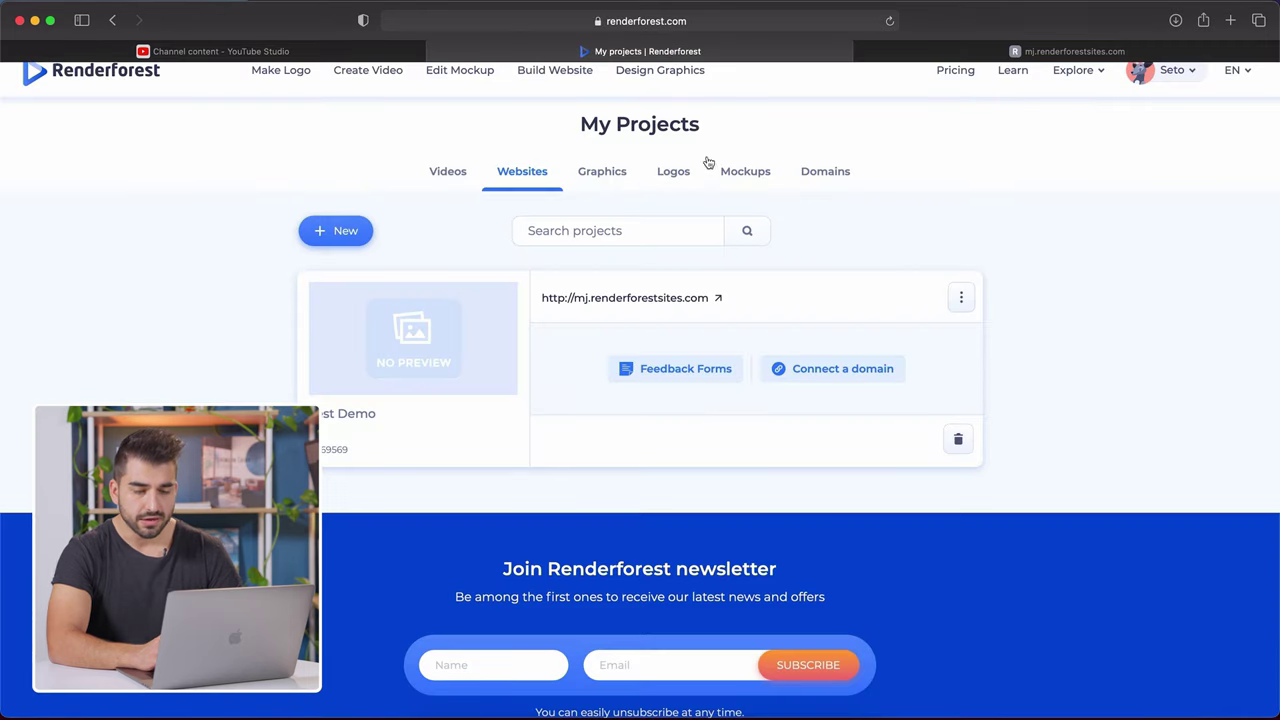
scroll(1006, 311, "up", 1)
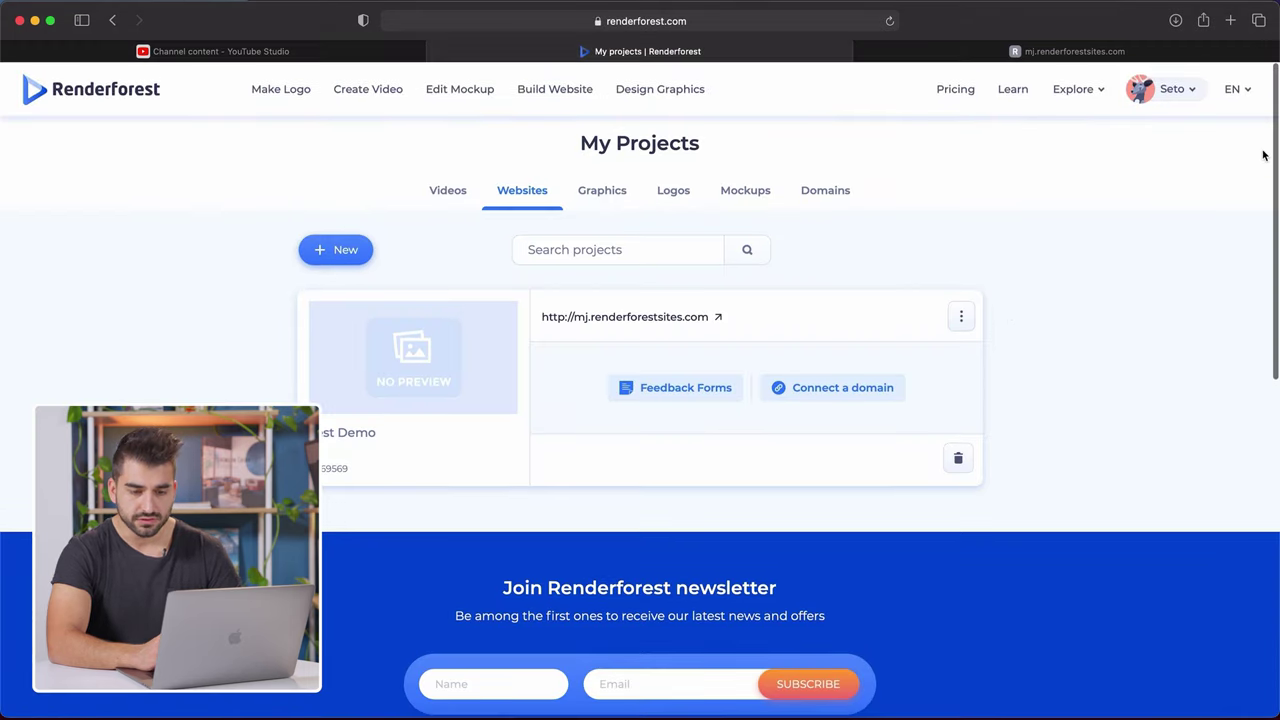
left_click(1194, 100)
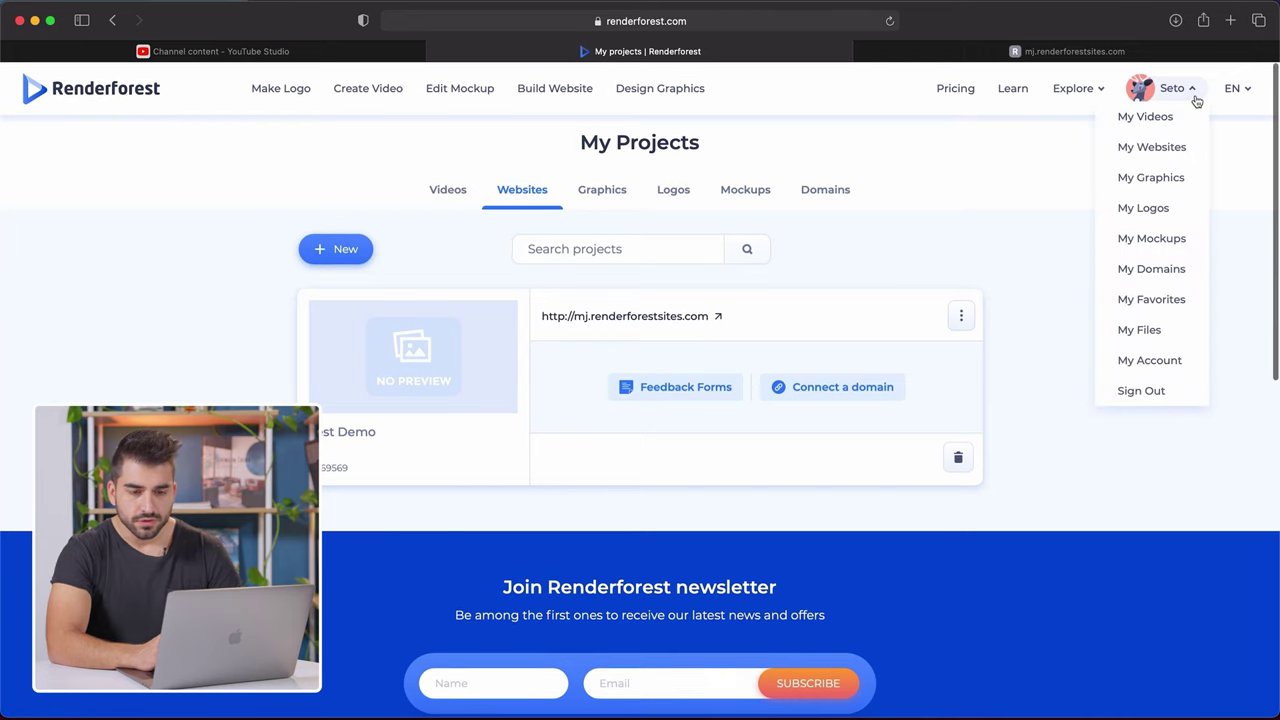
left_click(1172, 148)
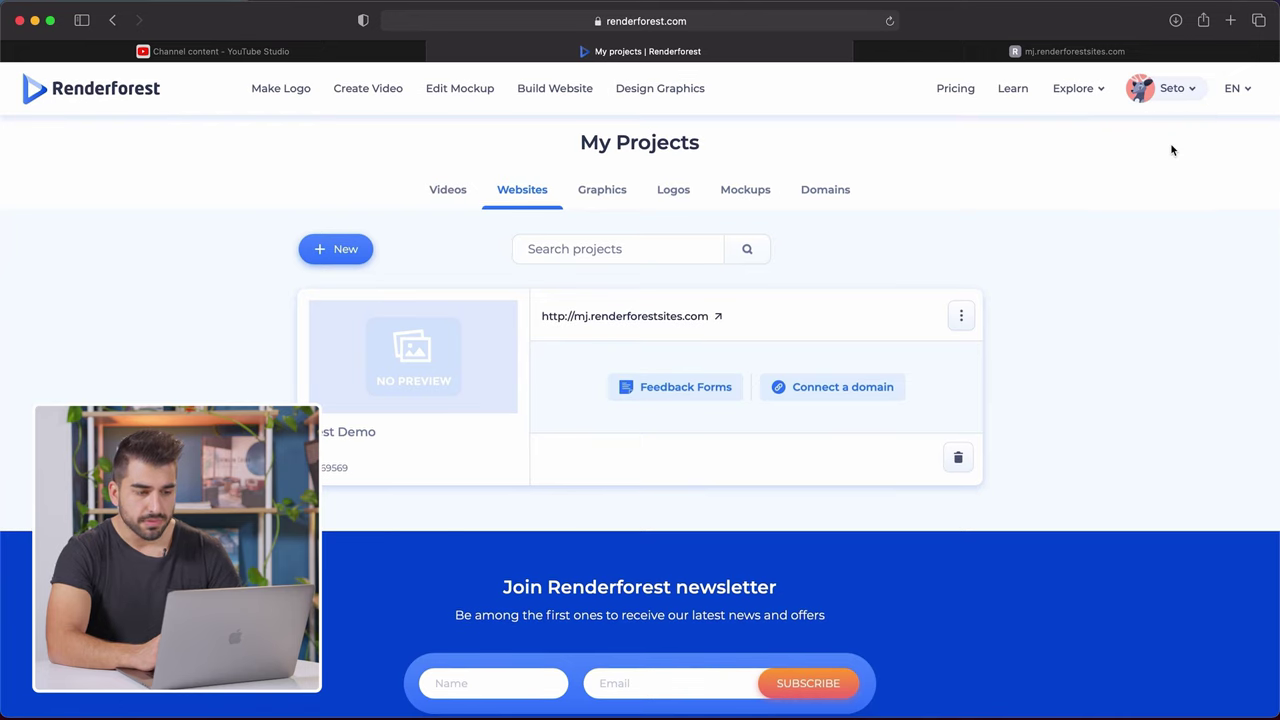
left_click(962, 312)
left_click(915, 190)
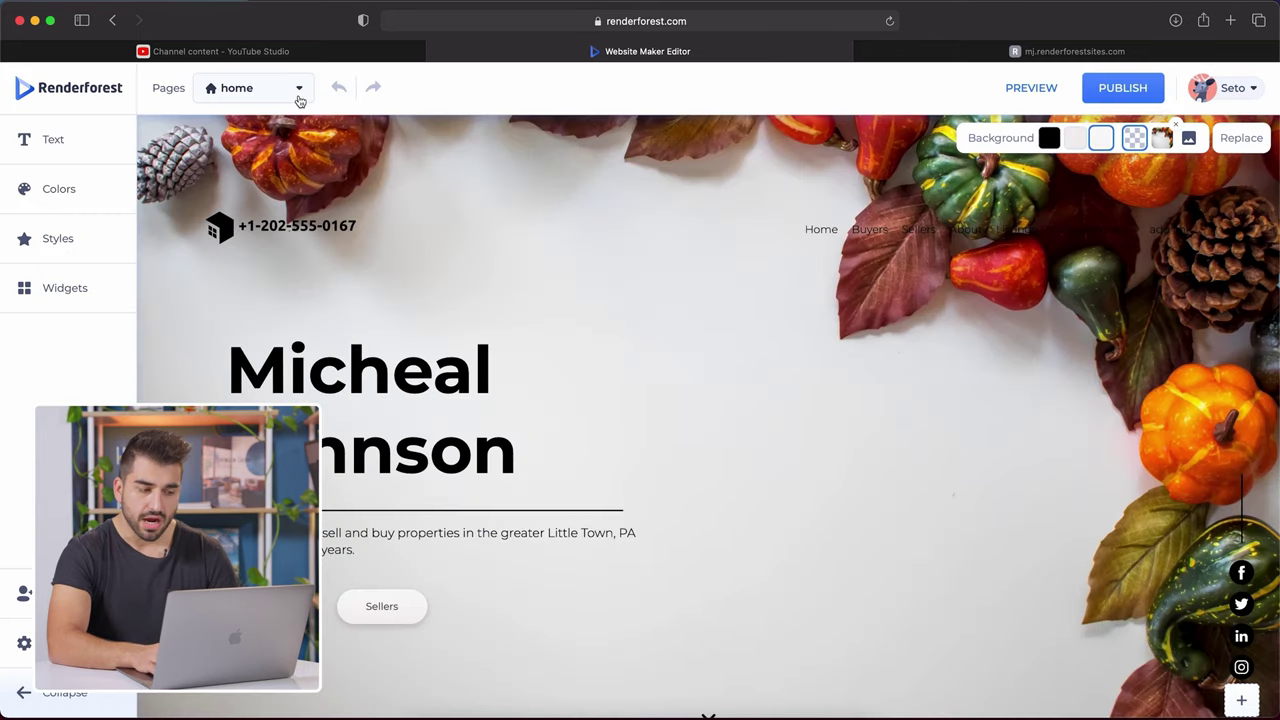
Step: Switch to the about page and bring up the Components library
left_click(297, 100)
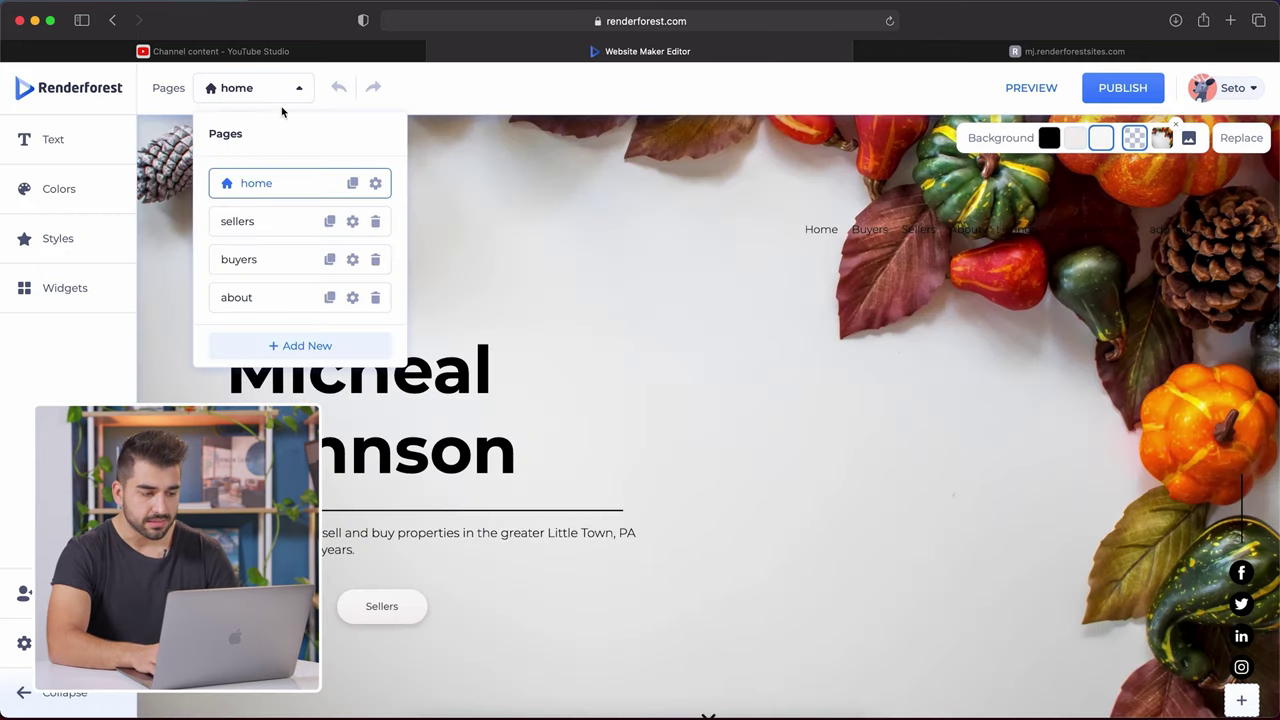
left_click(265, 299)
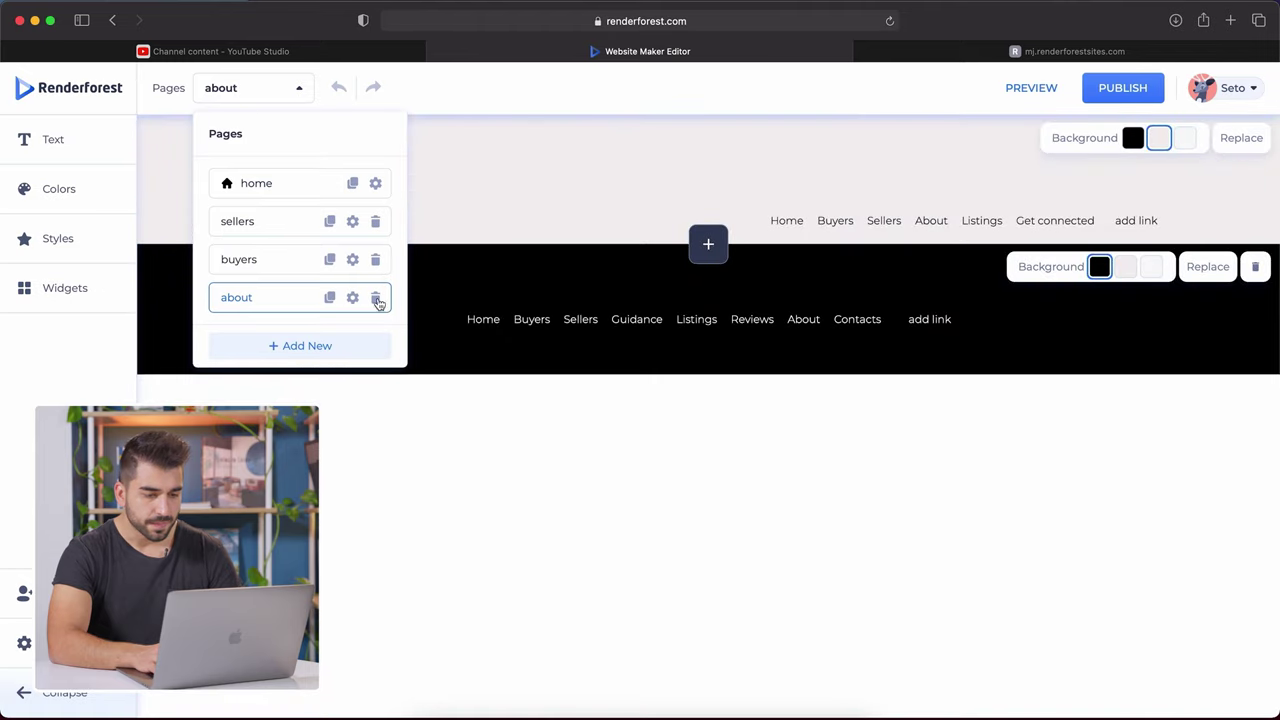
left_click(713, 256)
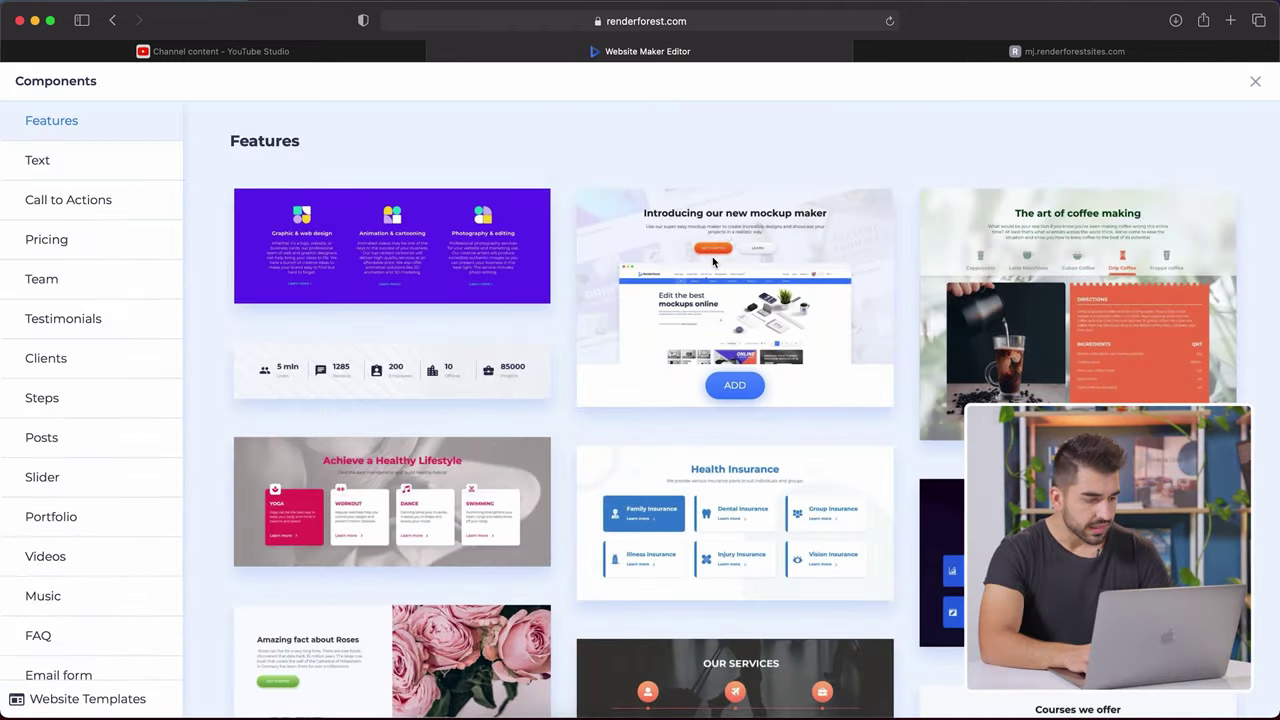
Step: Add a Videos section to the about page and retitle its heading 'La Cafe'
left_click(45, 558)
left_click(407, 563)
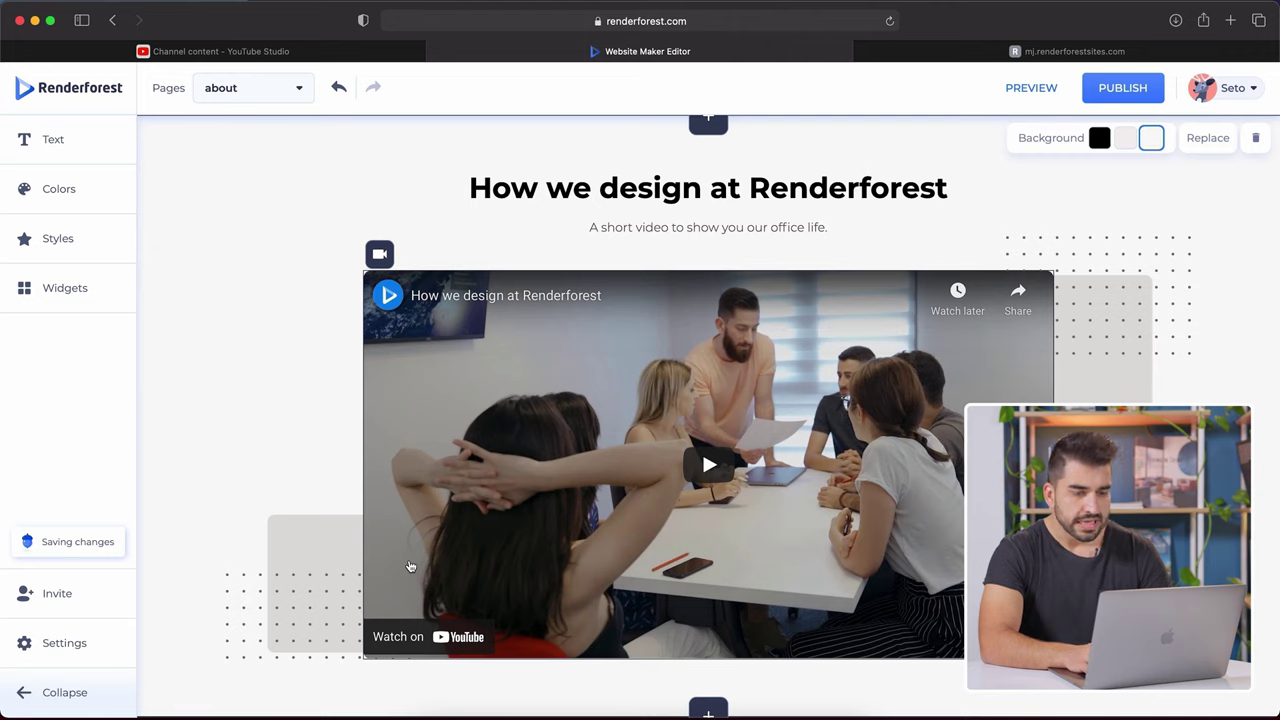
left_click(658, 196)
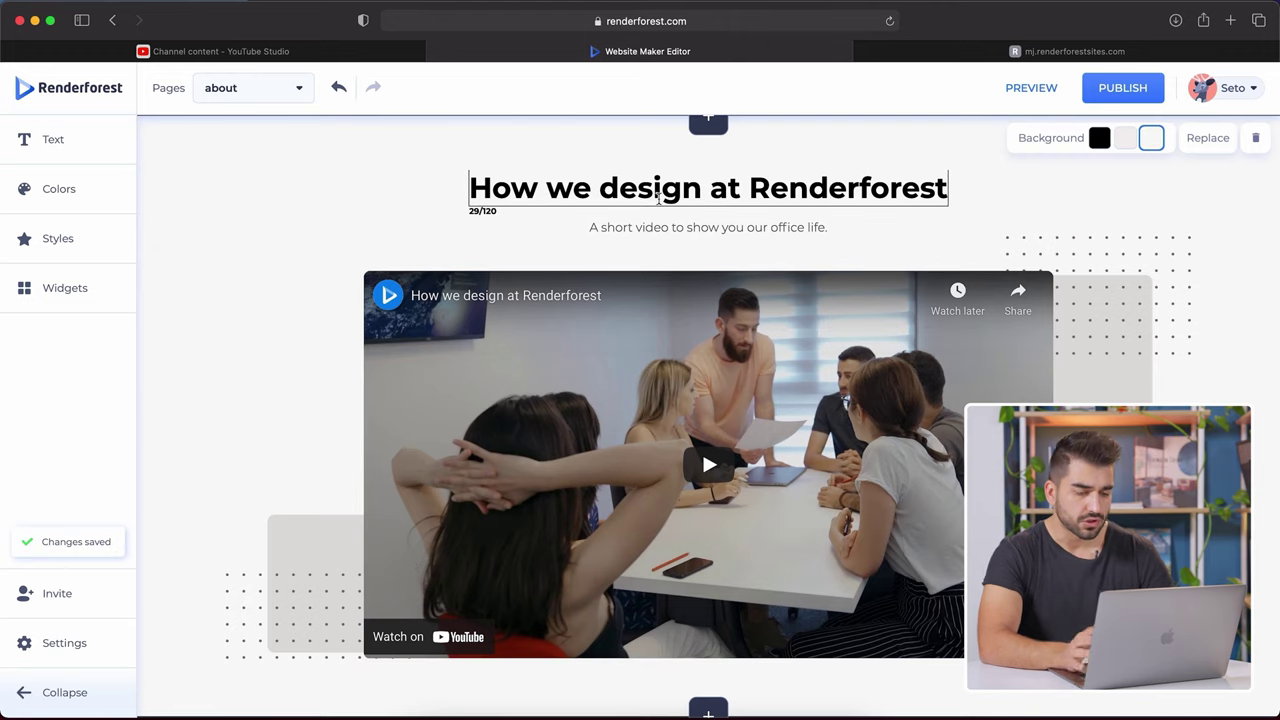
key("super+a")
type("La Cafe")
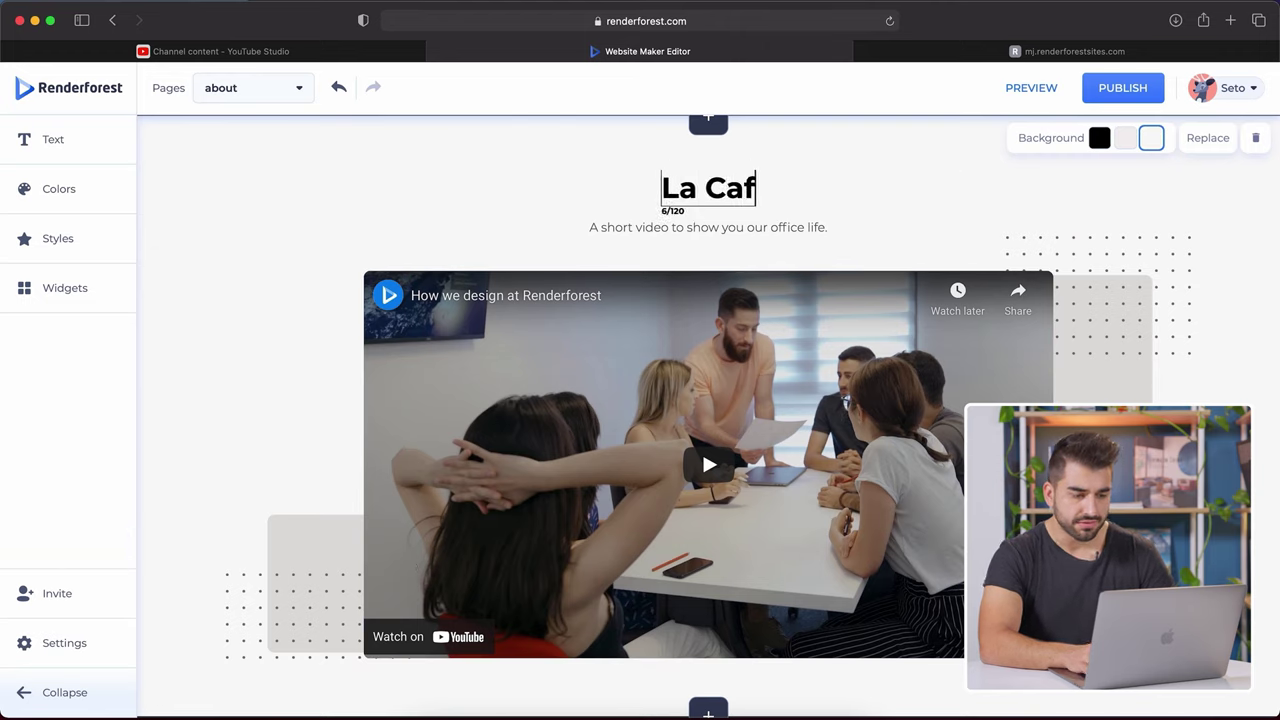
Step: Replace the section's subtitle with 'Company Profile'
left_click(731, 222)
key("super+a")
key("BackSpace")
type("Com")
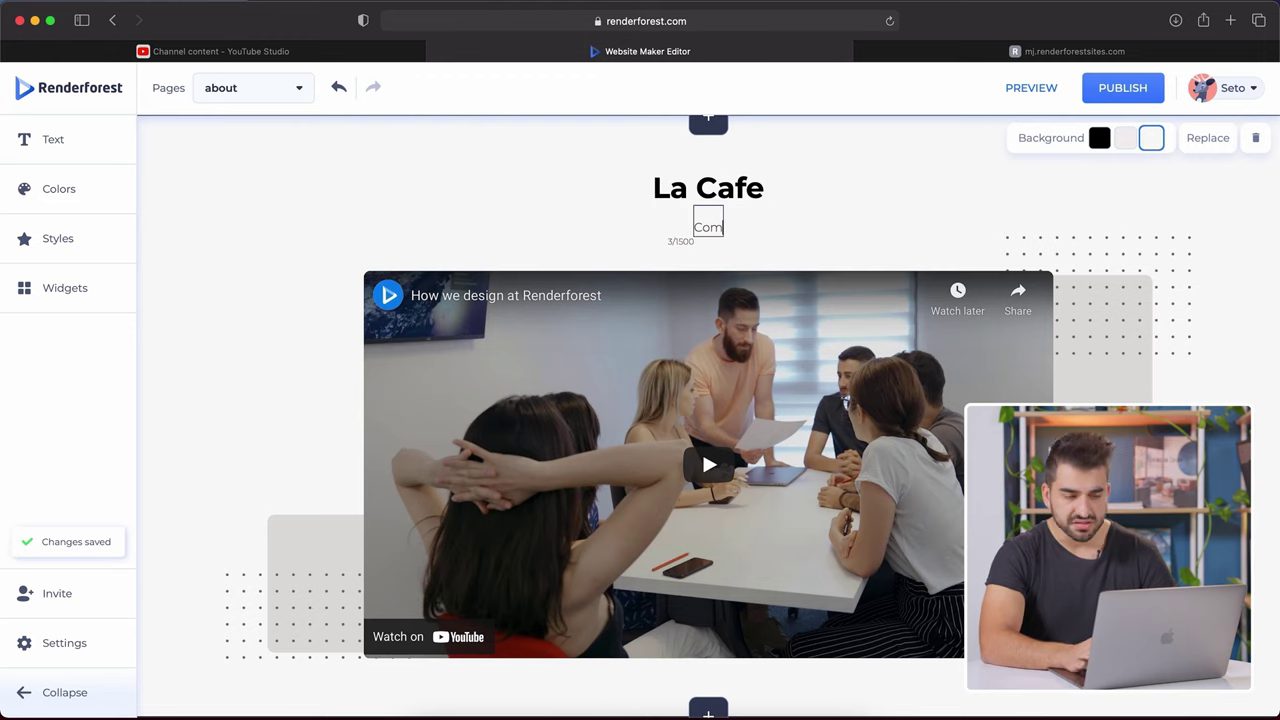
type("pany Pr")
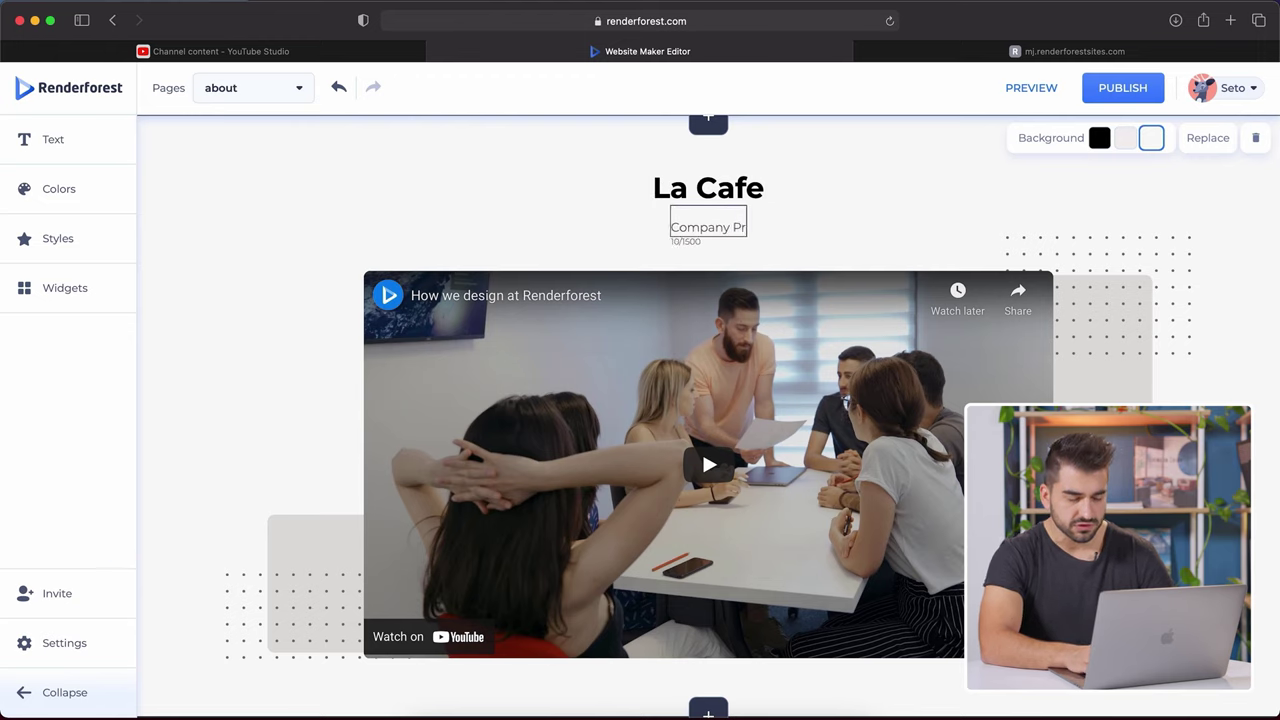
type("ofile")
left_click(917, 220)
Step: Paste the copied YouTube link as the section's Video URL, save it, and test play/pause
left_click(382, 256)
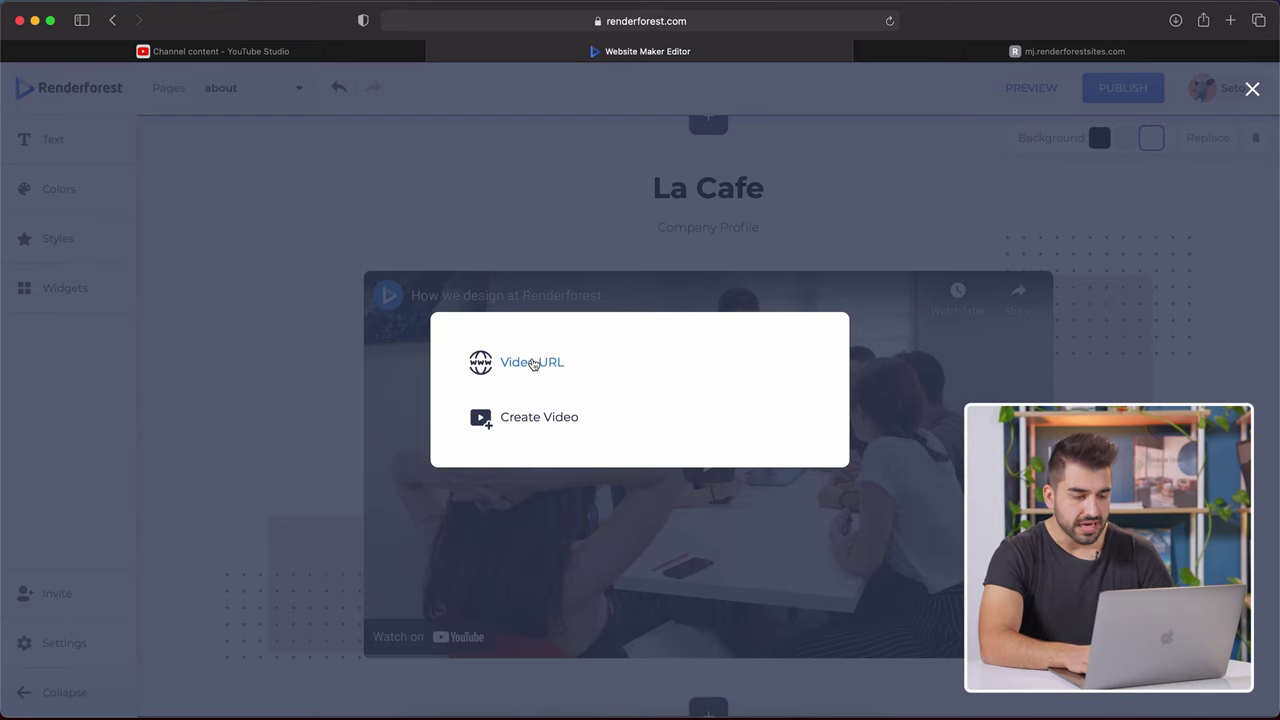
left_click(533, 364)
type("https://youtu.be/hD1l-L12Qtw")
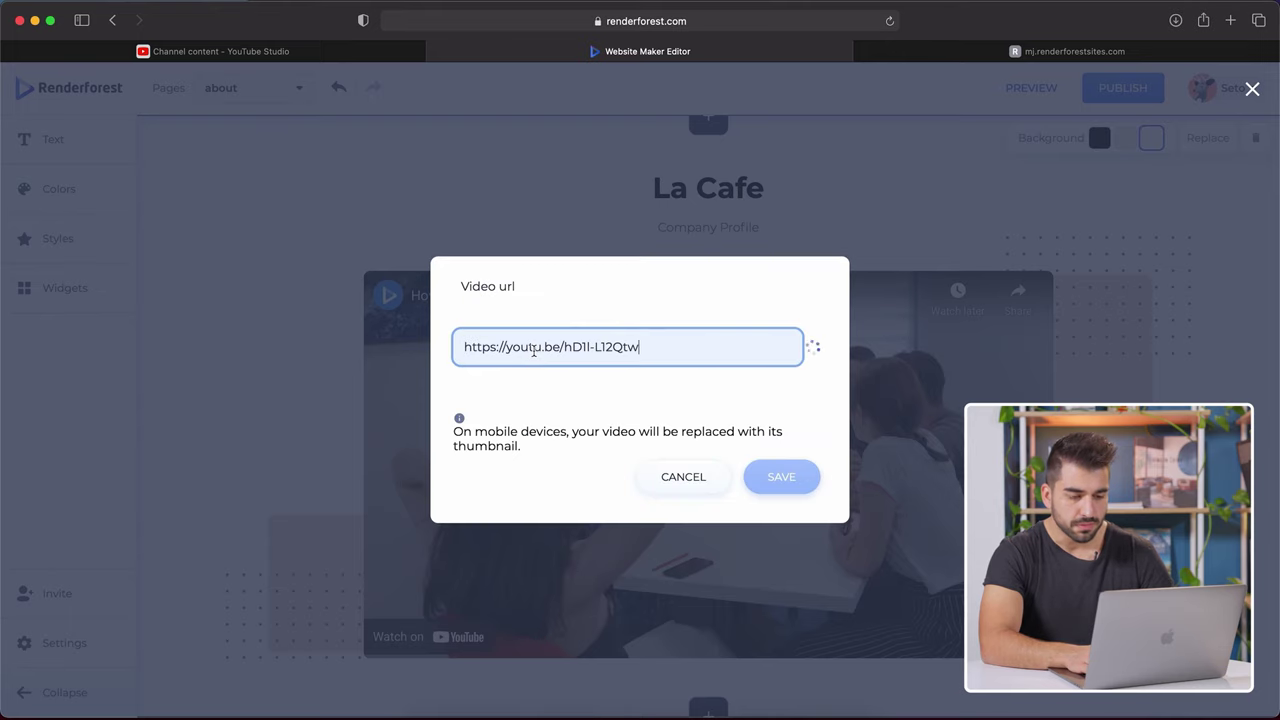
left_click(778, 477)
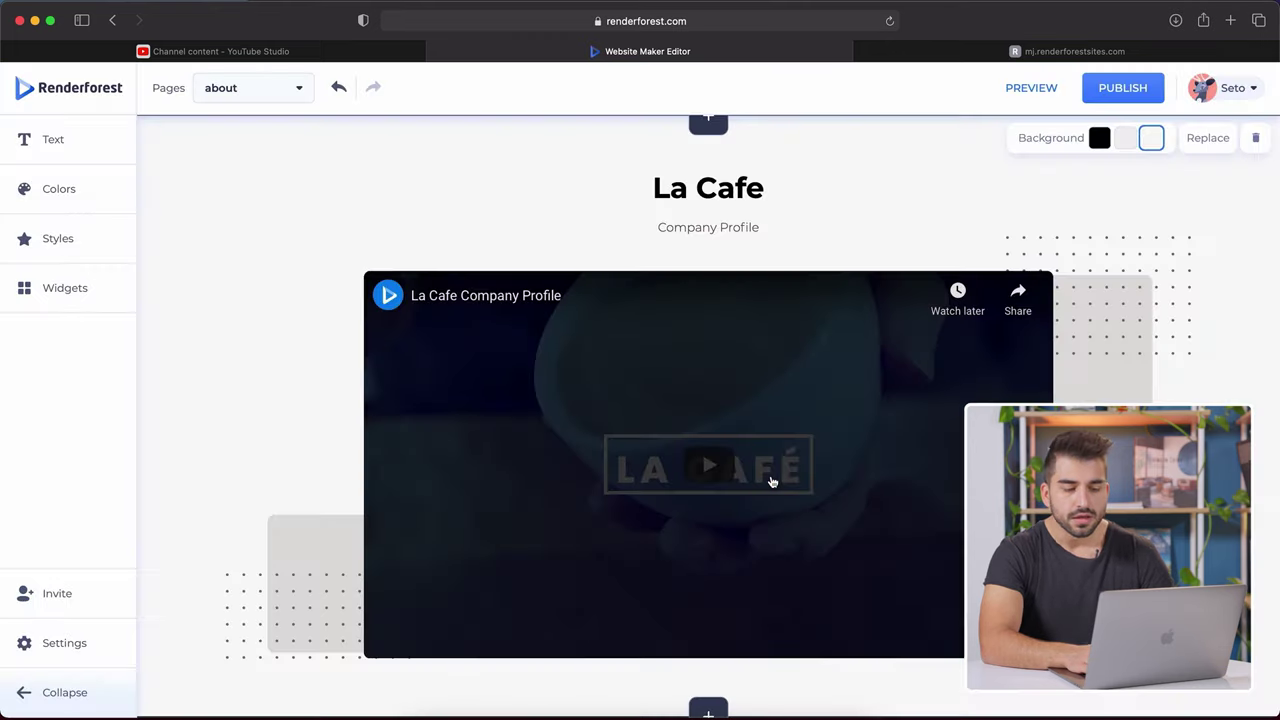
left_click(727, 473)
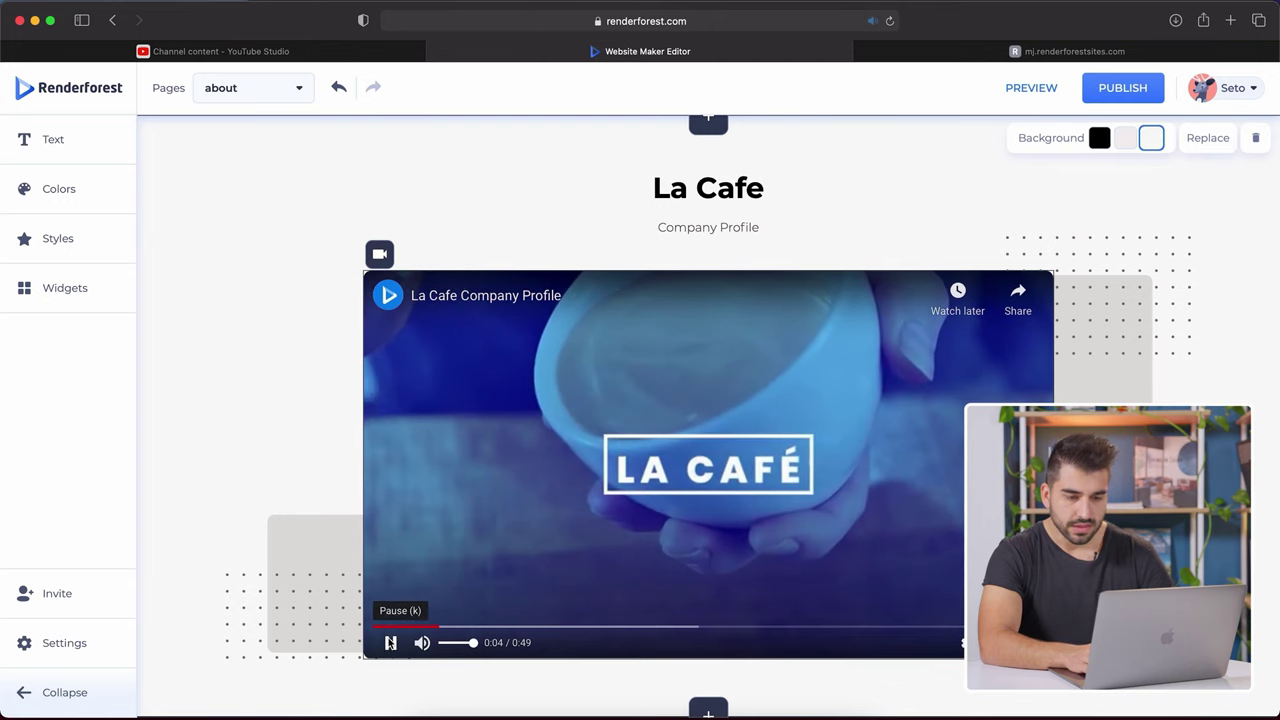
left_click(391, 643)
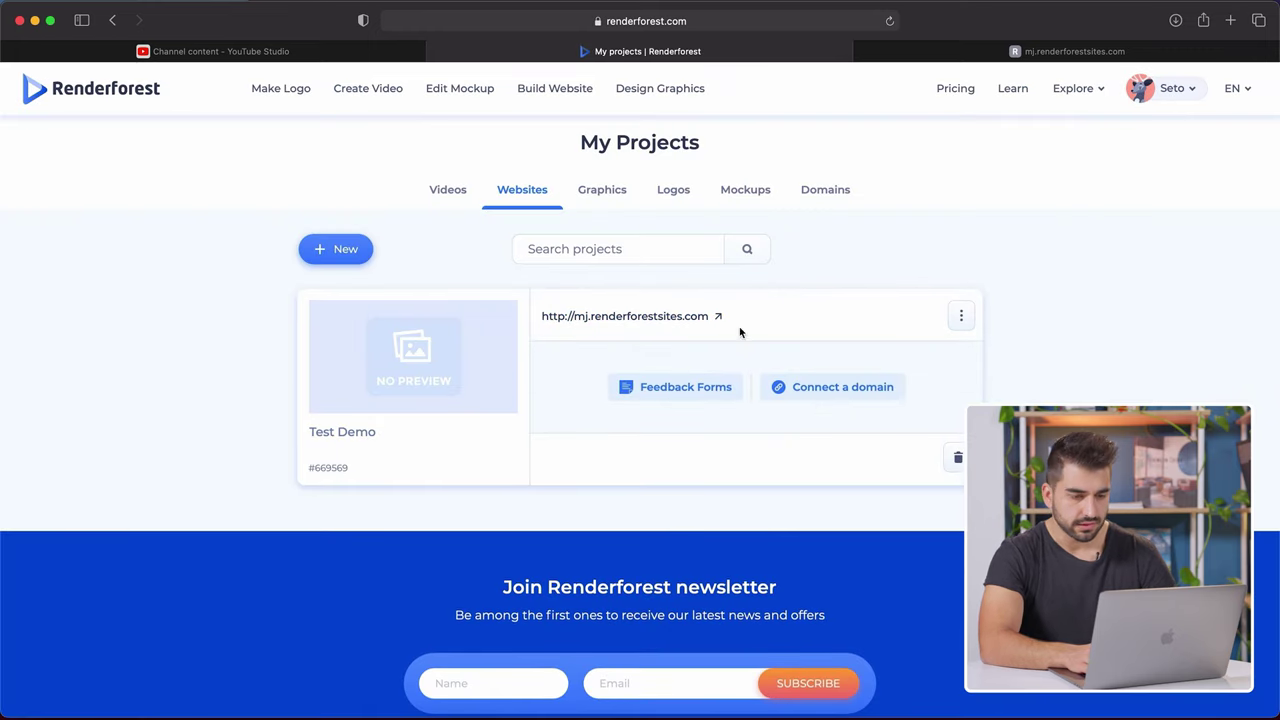
Step: Open the mj.renderforestsites.com About page, reload it, and play the embedded La Cafe video
left_click(1051, 55)
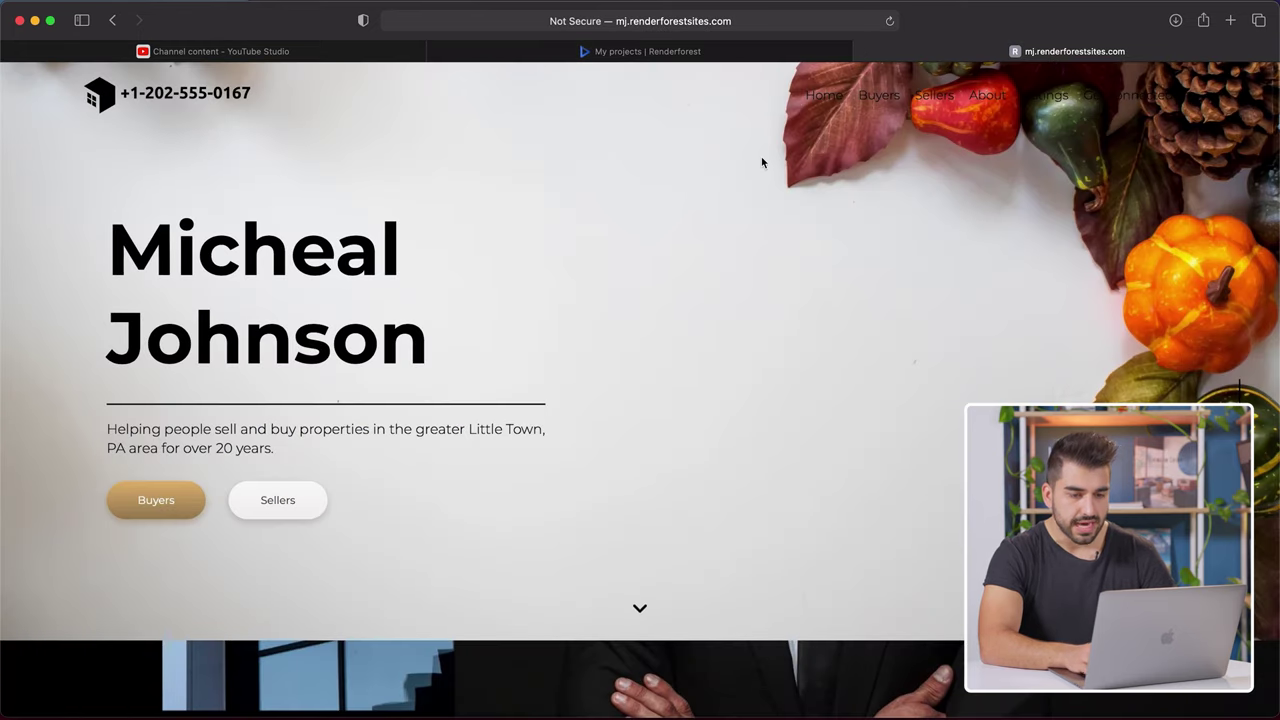
scroll(761, 156, "down", 3)
left_click(980, 88)
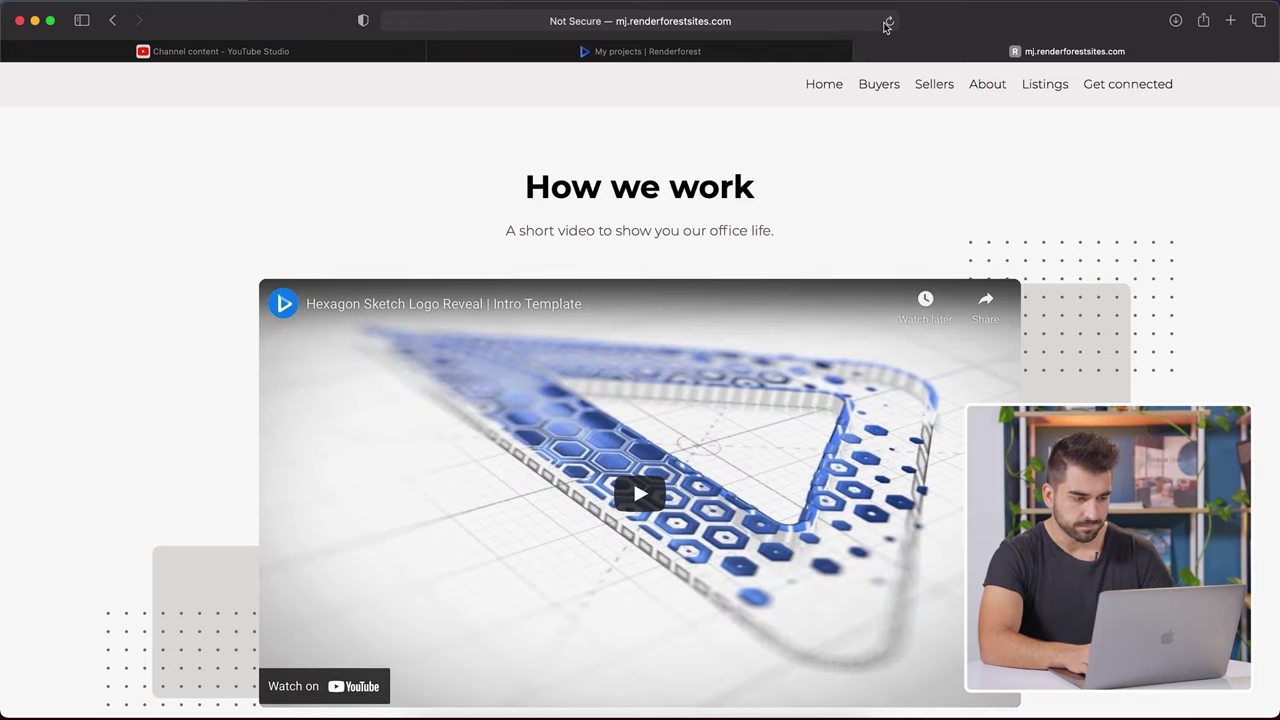
left_click(888, 22)
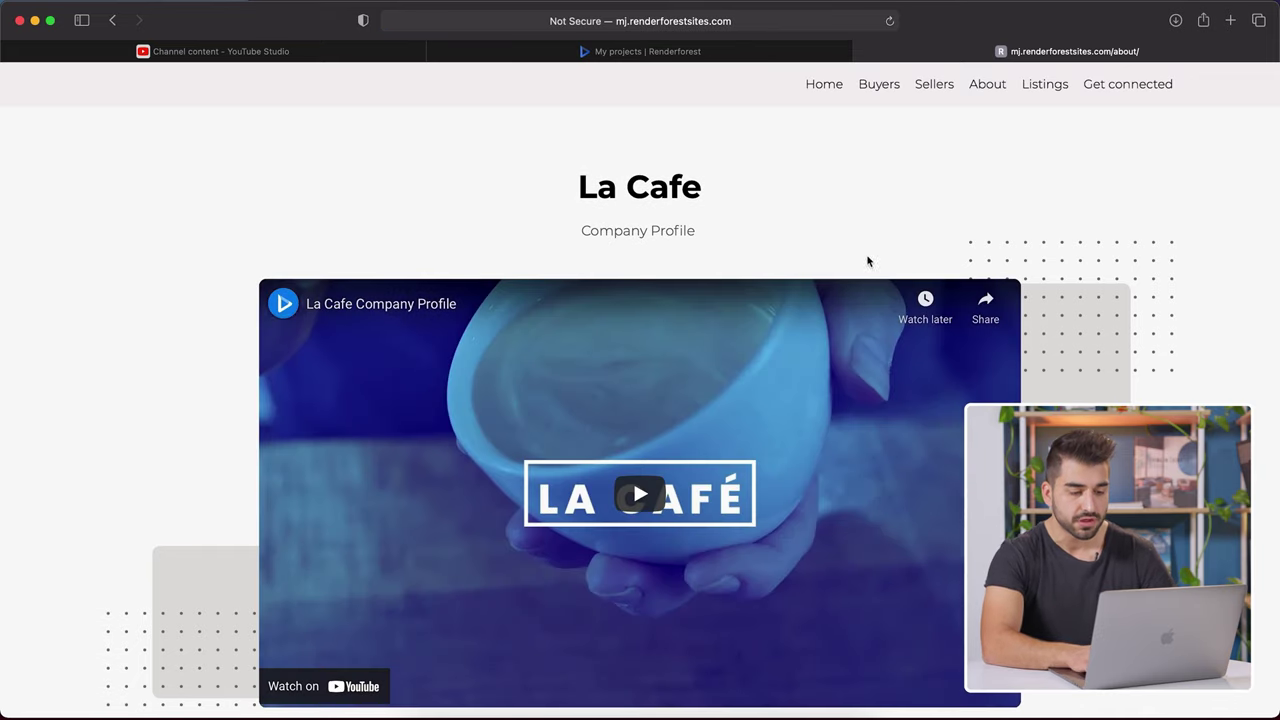
scroll(869, 260, "down", 2)
left_click(640, 427)
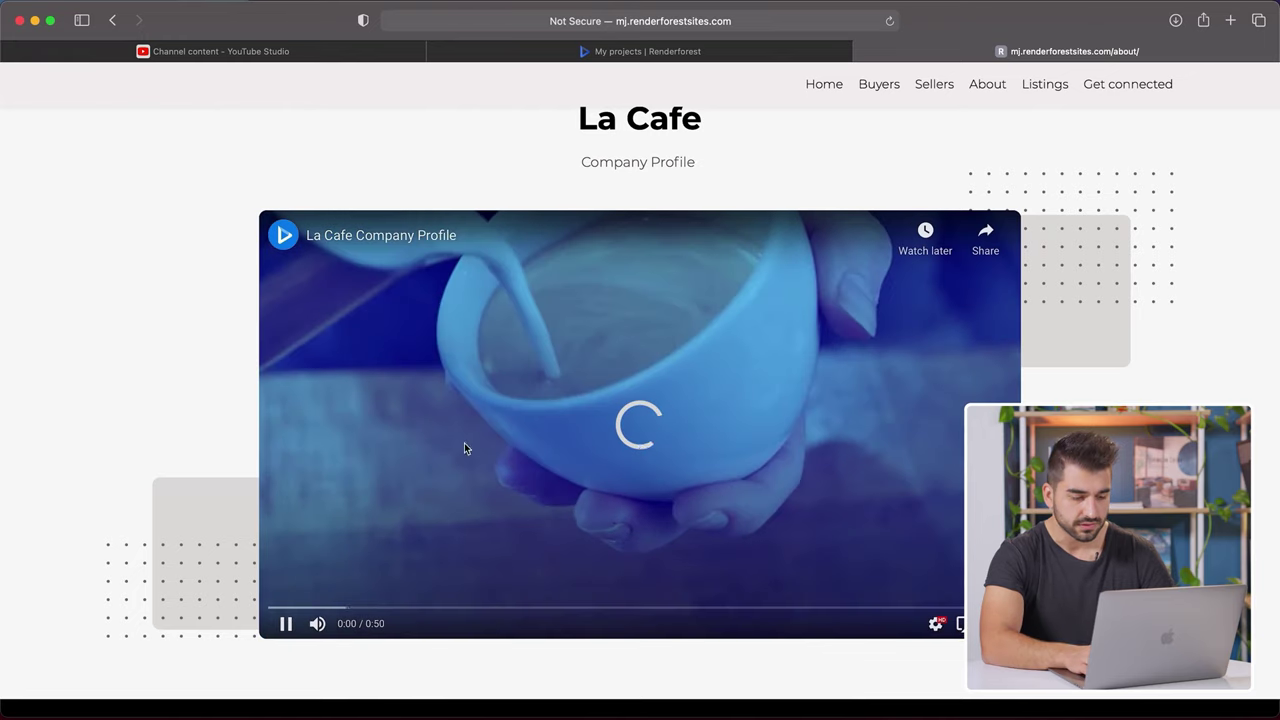